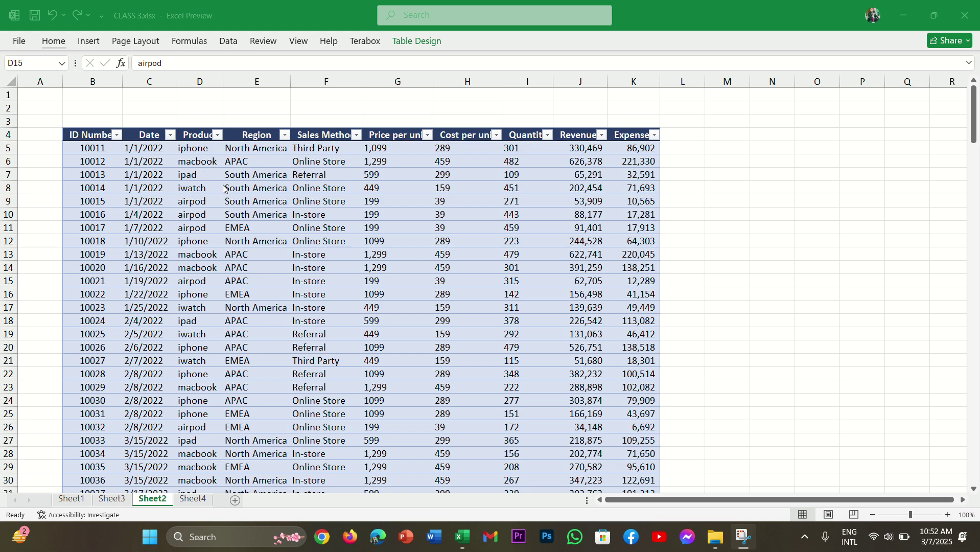
- Look through the sales table's records and columns, from ID Number to Expenses, on Sheet2
scroll(229, 251, down, 14)
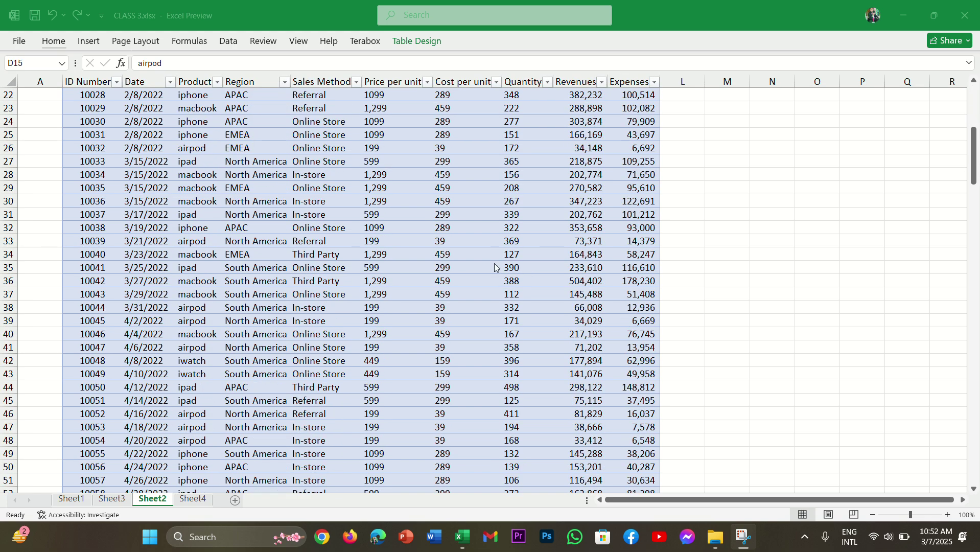
scroll(354, 282, up, 1)
scroll(353, 282, up, 13)
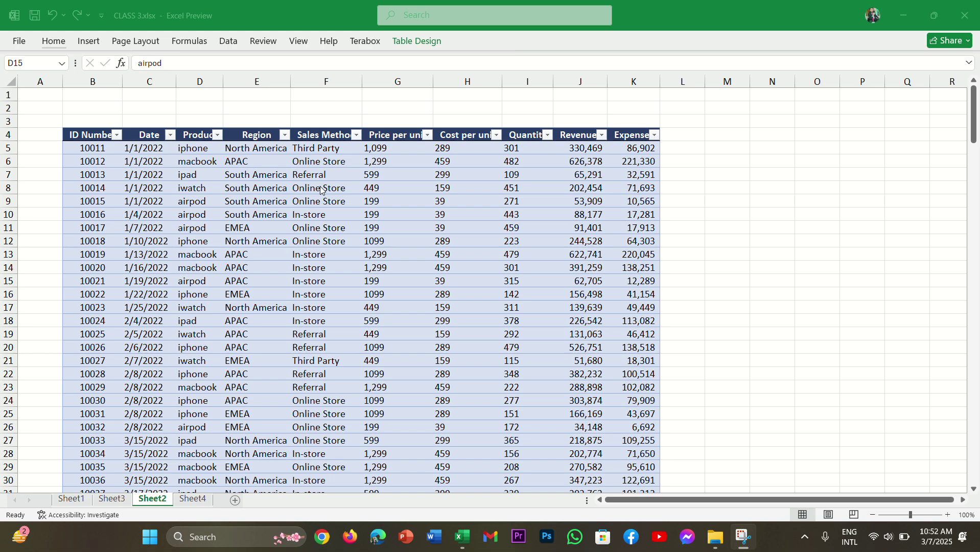
scroll(321, 190, down, 6)
scroll(310, 228, up, 6)
scroll(275, 158, down, 10)
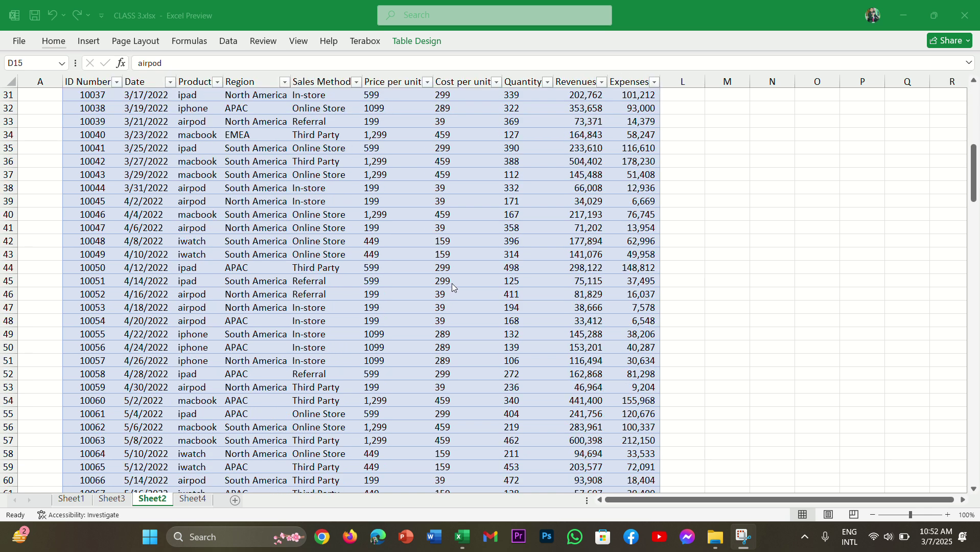
scroll(452, 283, up, 10)
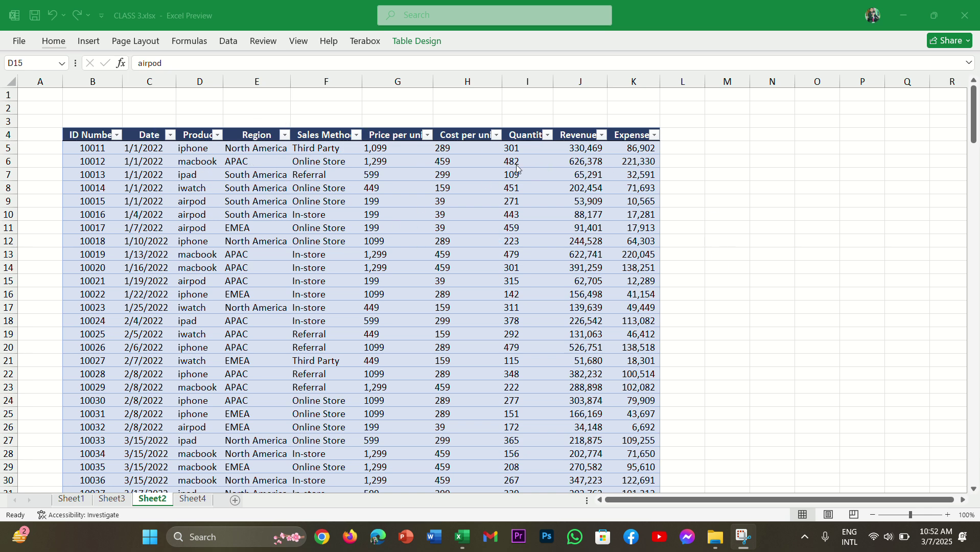
scroll(323, 155, down, 5)
scroll(321, 205, up, 5)
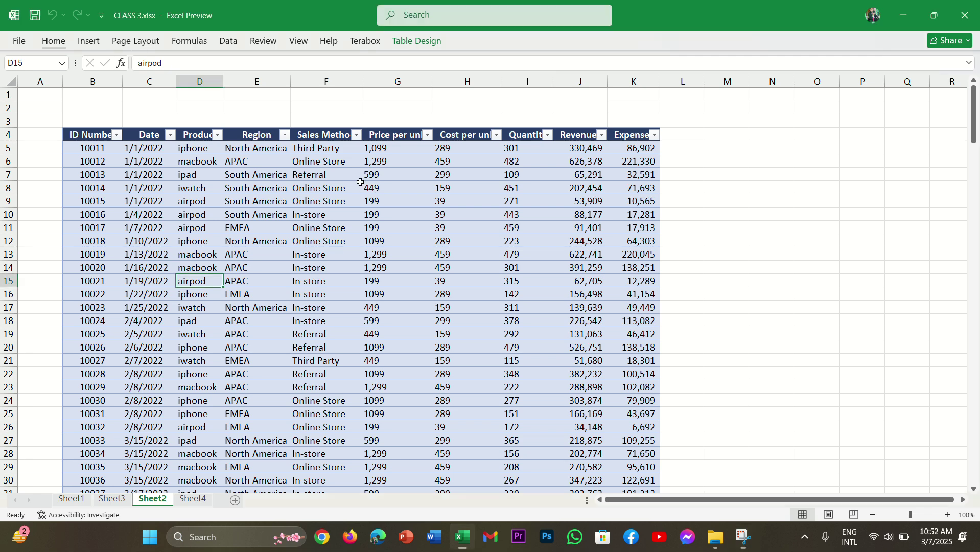
scroll(350, 208, down, 4)
scroll(353, 210, up, 4)
scroll(295, 204, down, 1)
scroll(299, 189, up, 1)
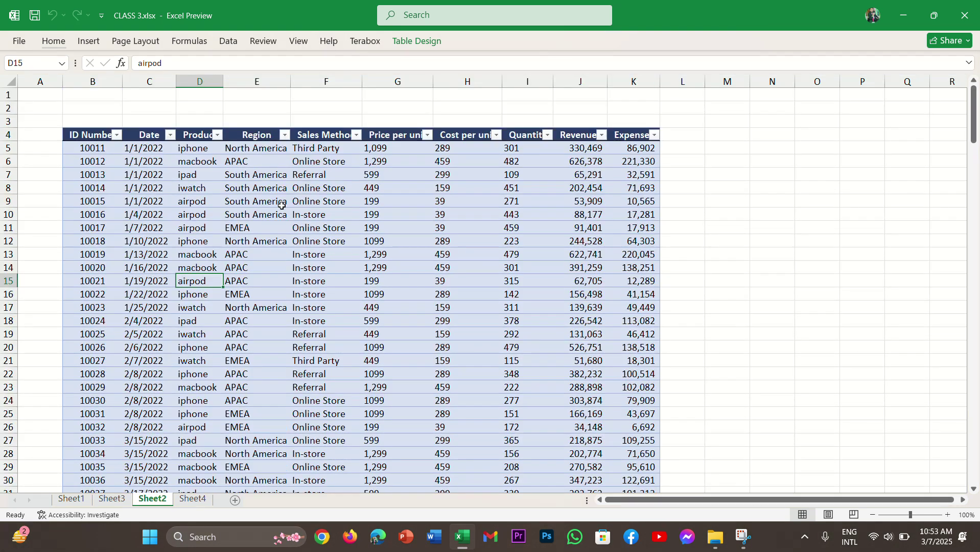
click(262, 197)
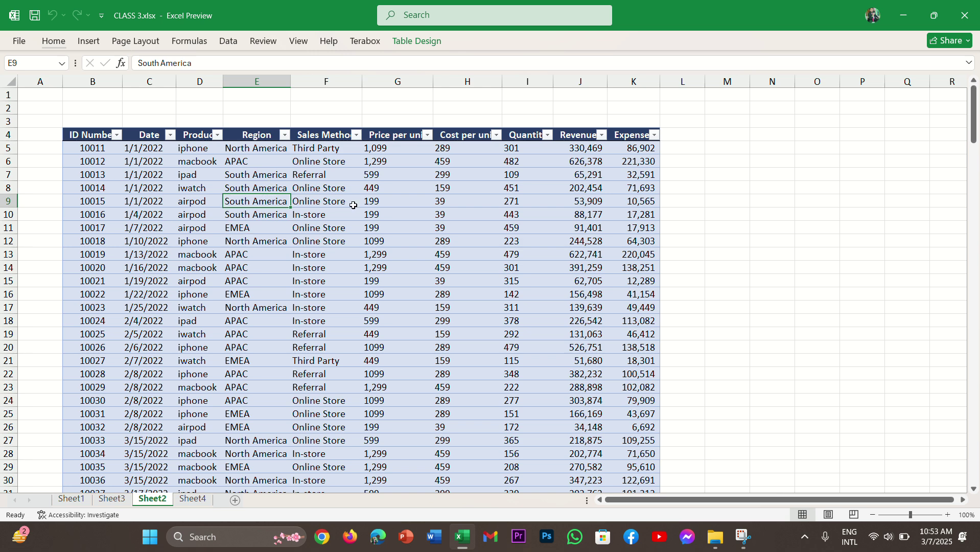
click(394, 215)
click(364, 264)
click(313, 205)
click(400, 240)
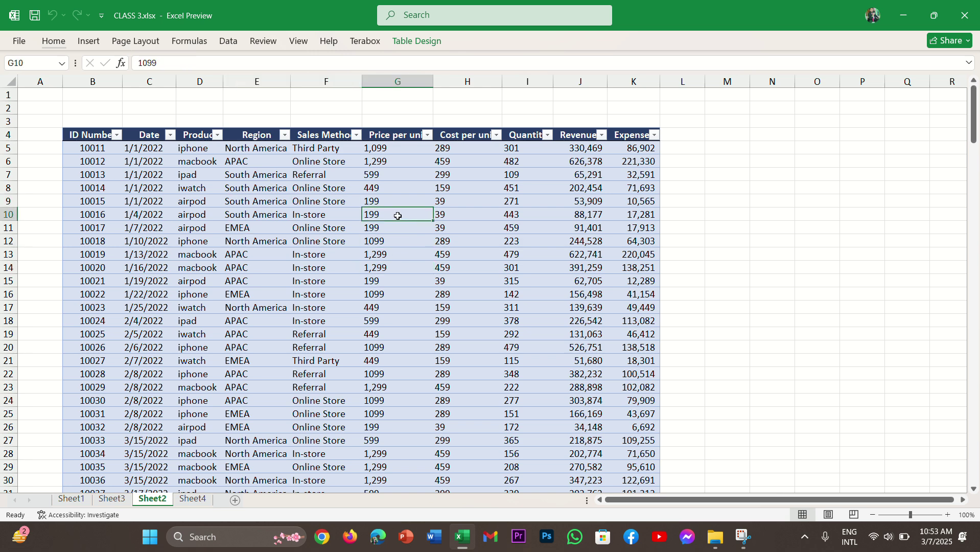
click(399, 200)
click(404, 176)
- Create a PivotTable on a new worksheet from Table1, checking that the source range covers all the sales records
click(217, 244)
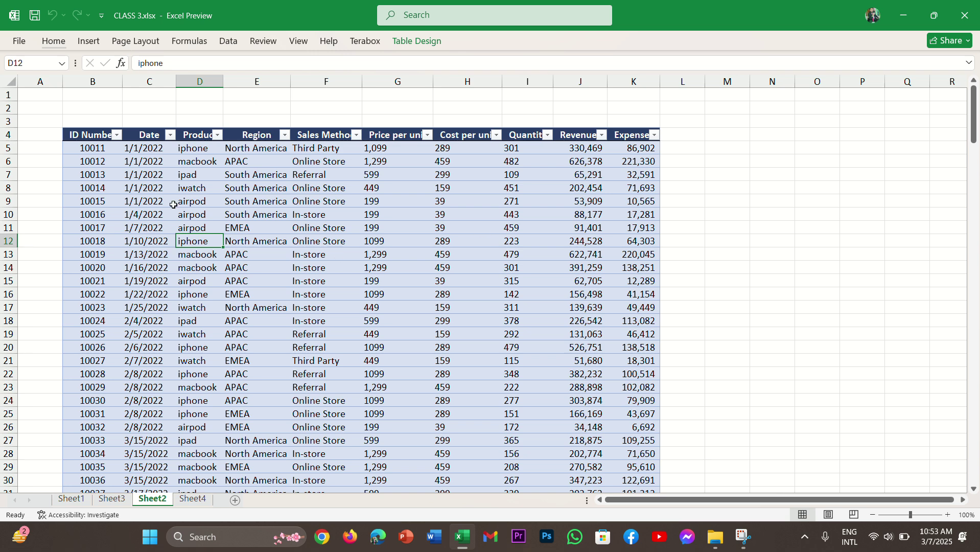
click(85, 41)
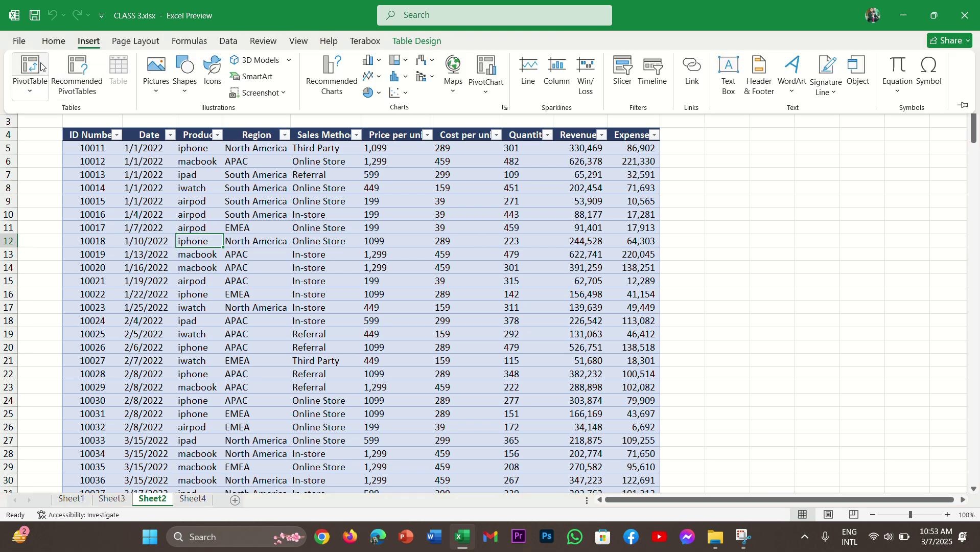
click(29, 87)
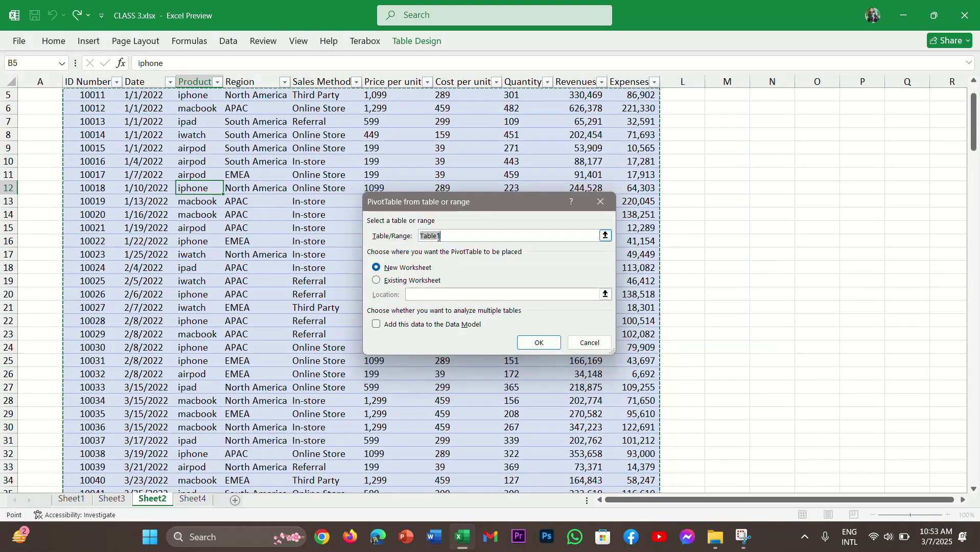
scroll(695, 219, down, 2)
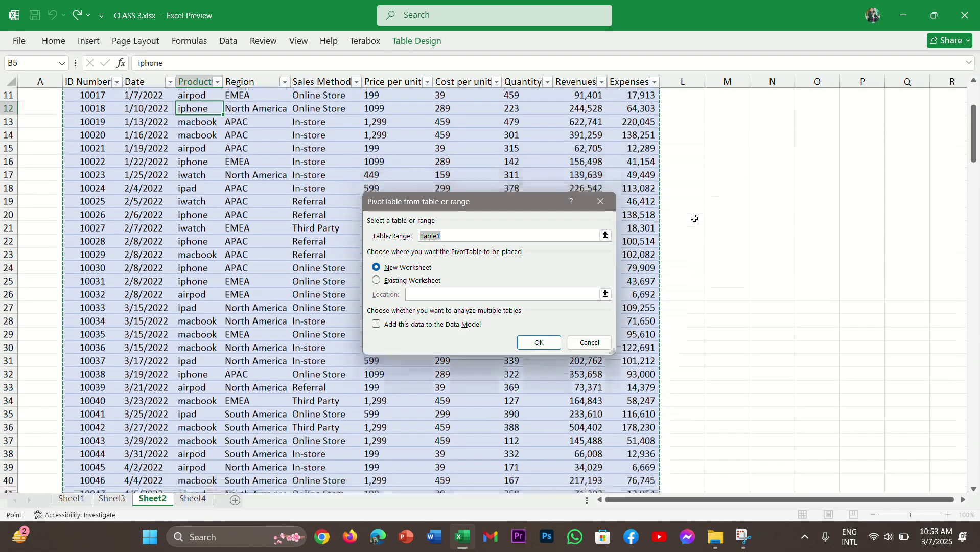
scroll(695, 219, down, 20)
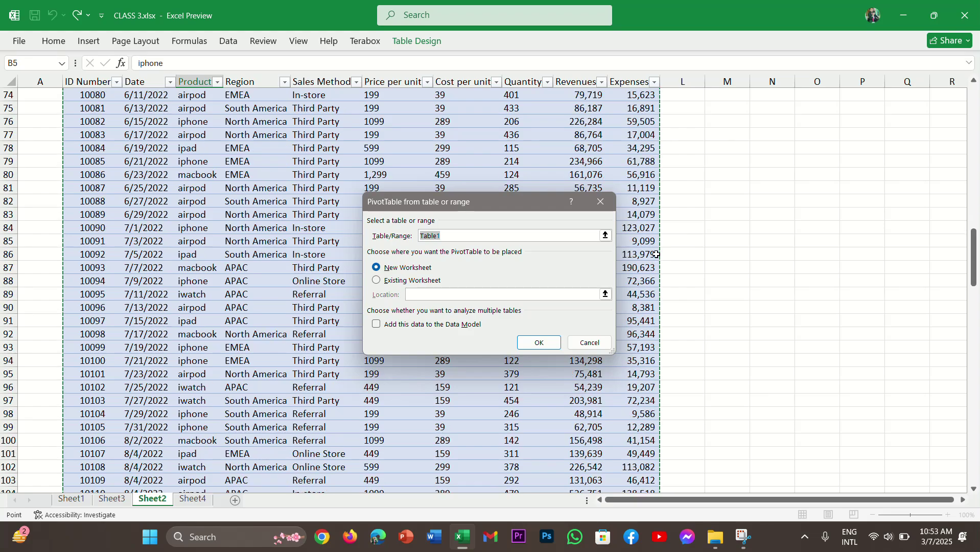
scroll(638, 434, down, 20)
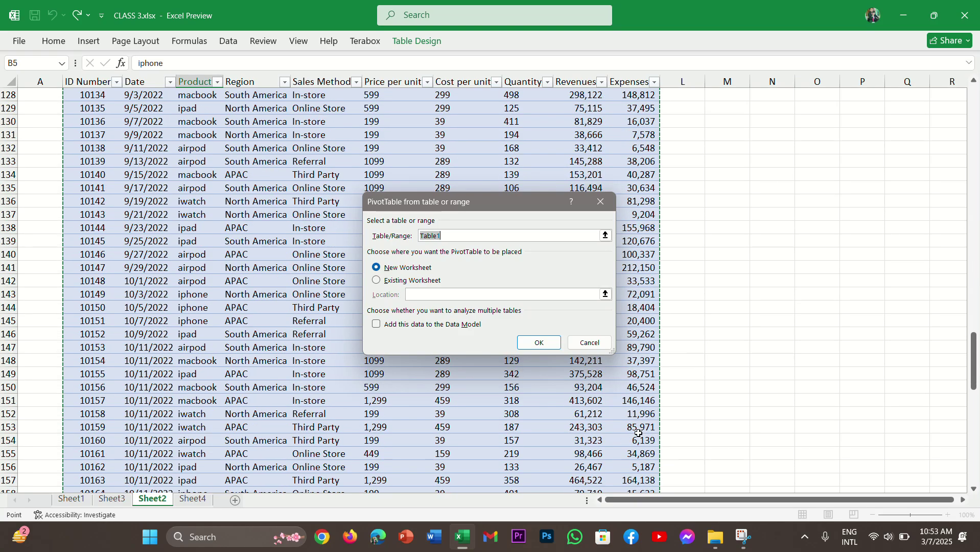
scroll(638, 437, down, 8)
scroll(150, 253, up, 20)
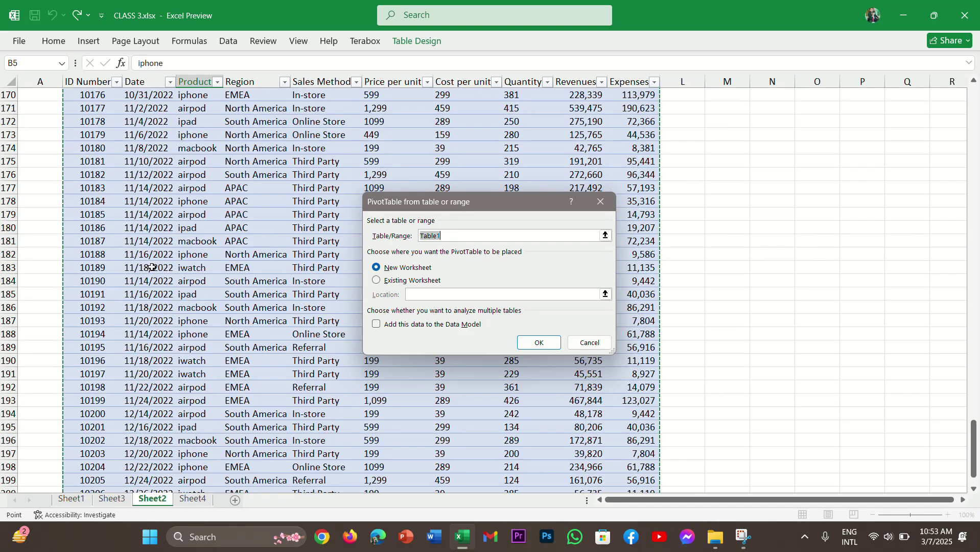
scroll(150, 253, up, 20)
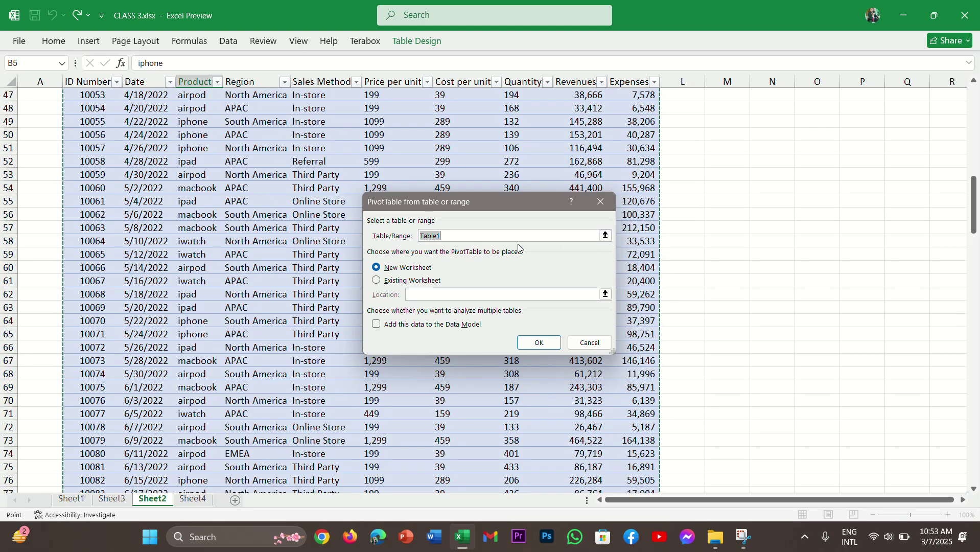
scroll(251, 193, up, 15)
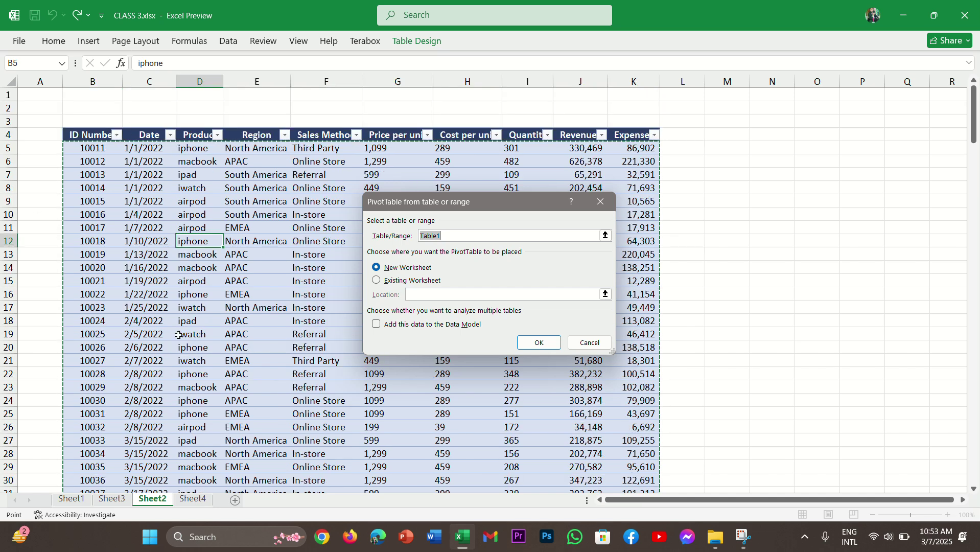
scroll(365, 284, down, 3)
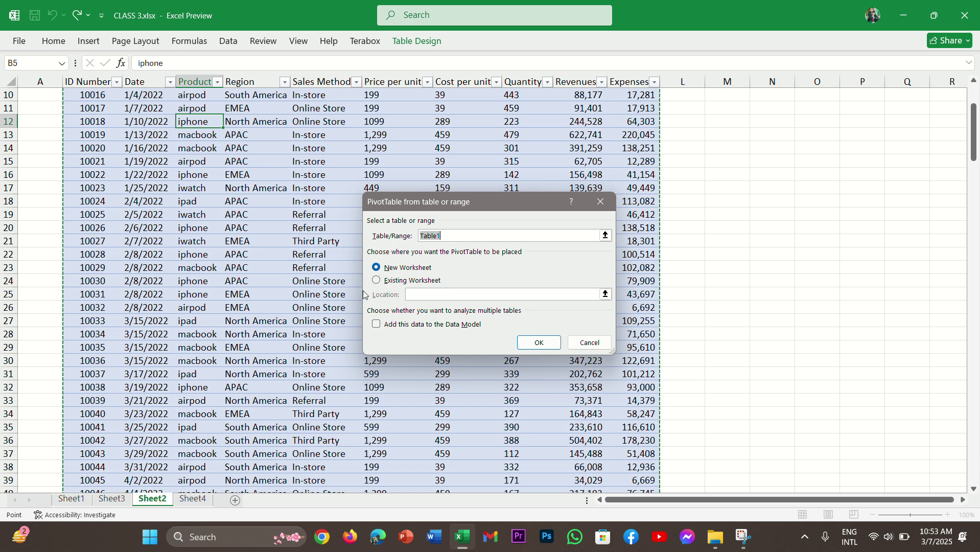
click(550, 344)
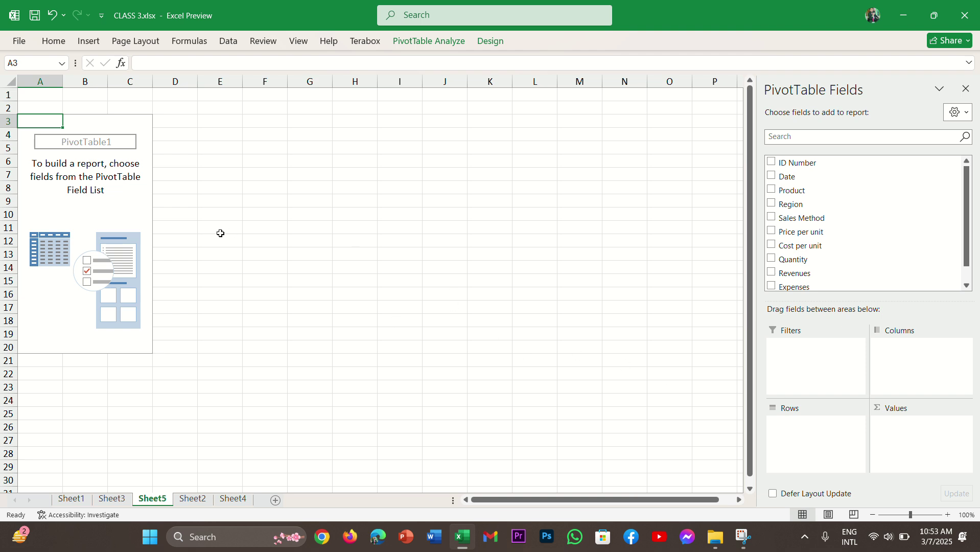
- Review the fields available for the empty PivotTable, from ID Number through Expenses
scroll(820, 249, down, 2)
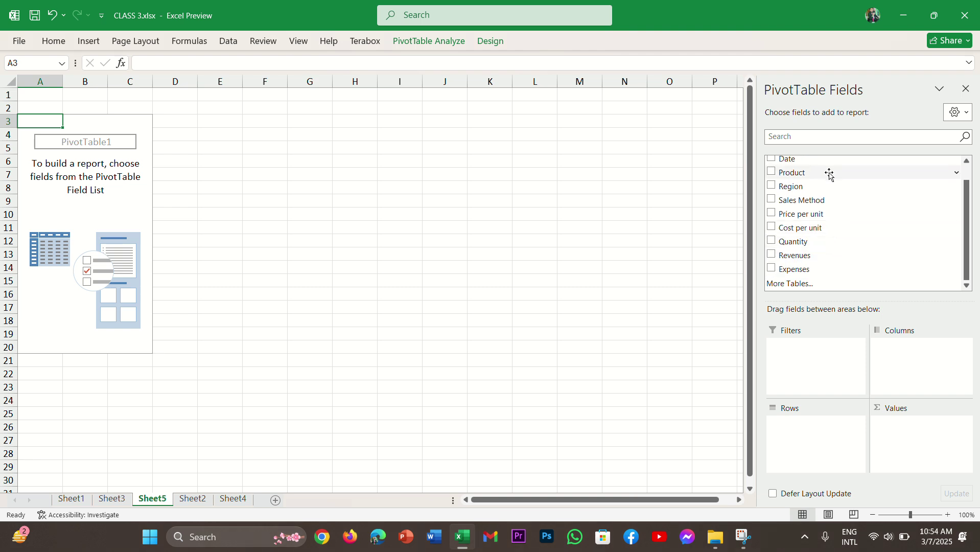
scroll(830, 175, up, 2)
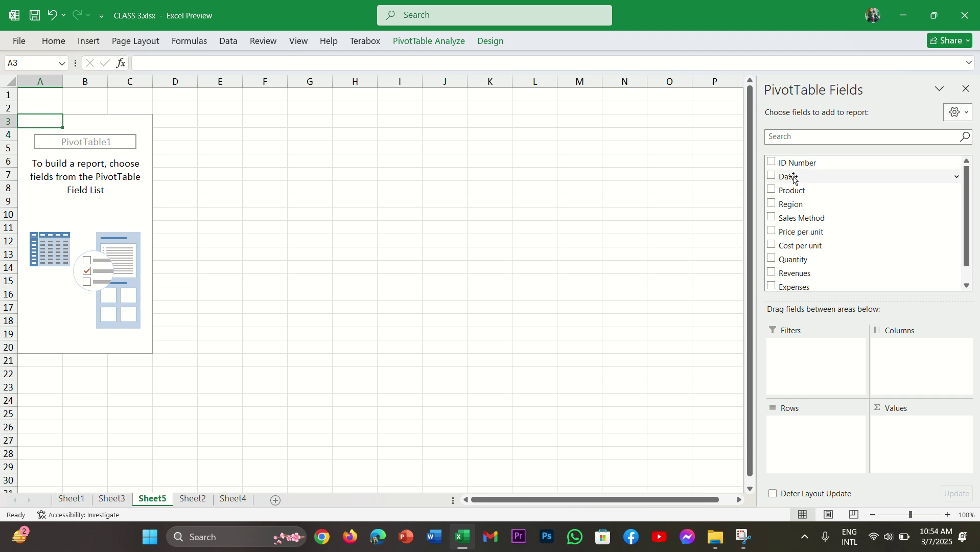
scroll(883, 238, down, 2)
scroll(868, 225, up, 2)
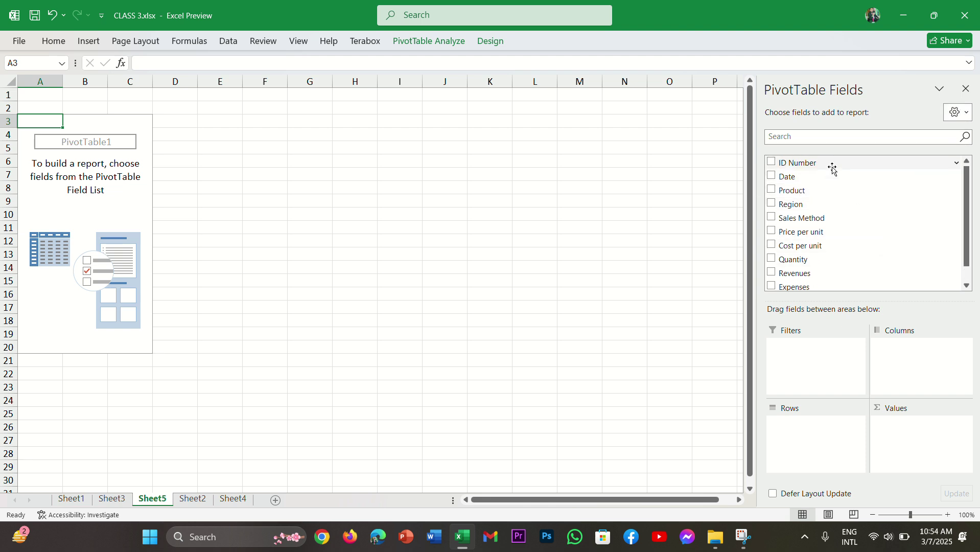
scroll(834, 248, down, 1)
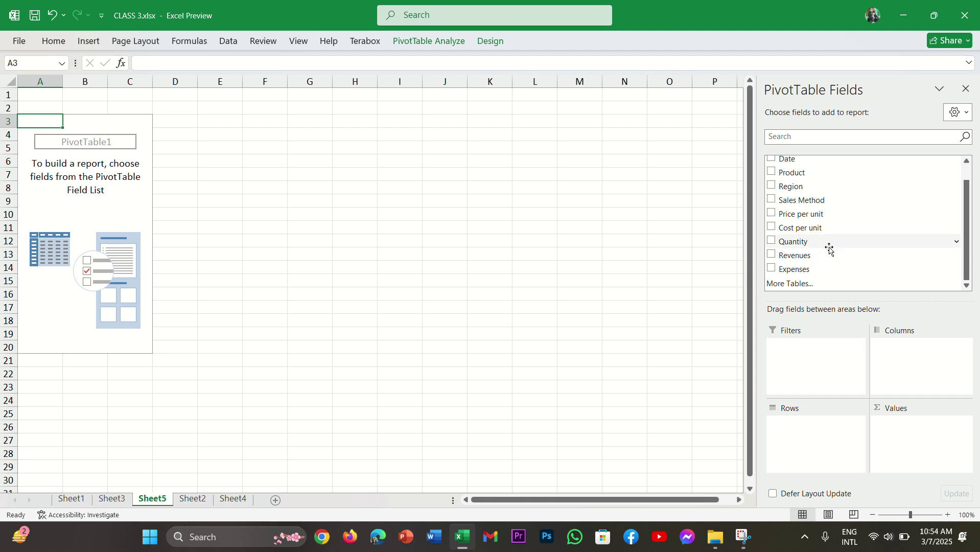
scroll(829, 235, up, 1)
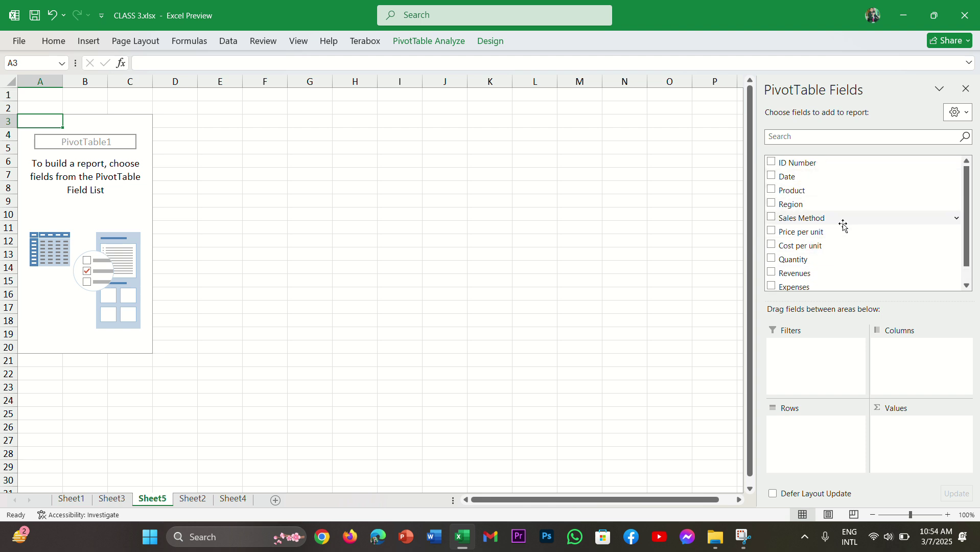
scroll(830, 260, down, 1)
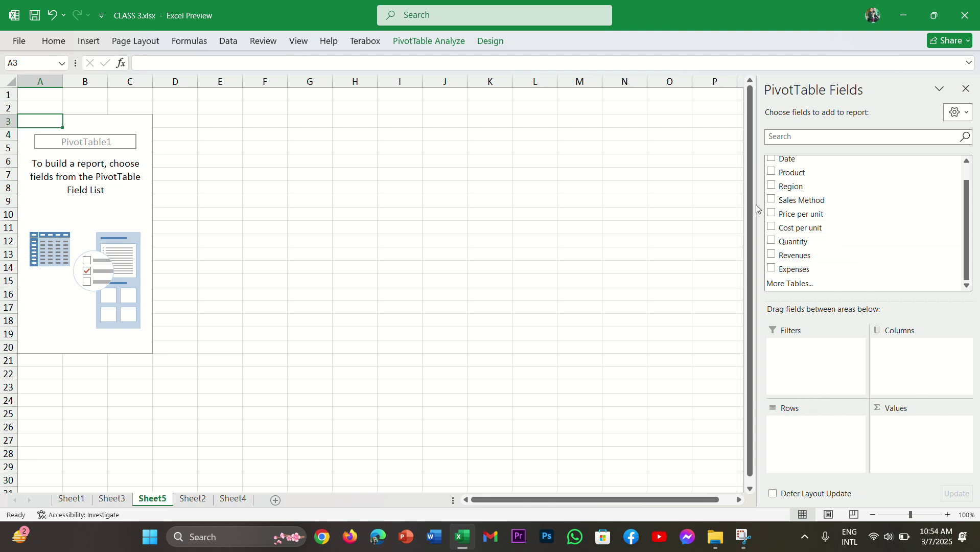
scroll(904, 204, up, 1)
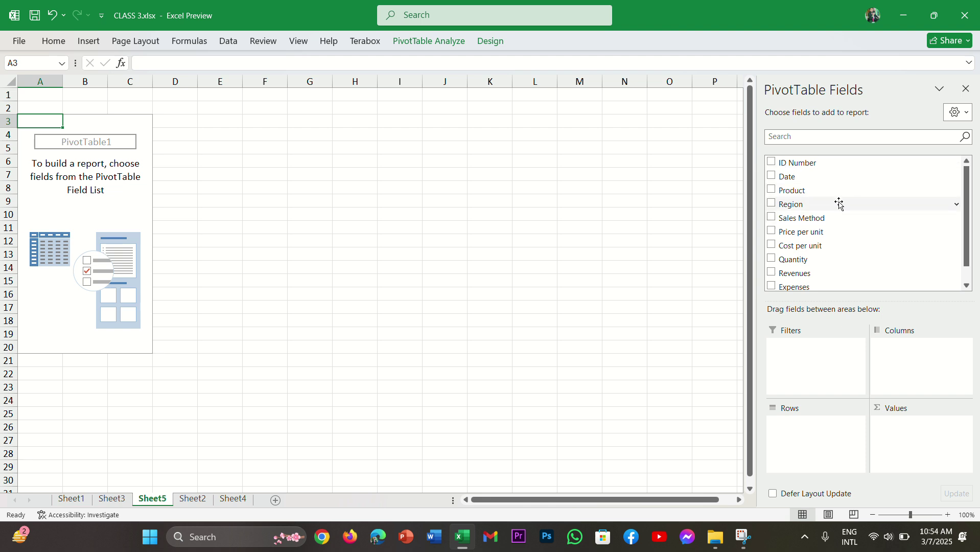
scroll(846, 230, down, 1)
scroll(833, 249, up, 1)
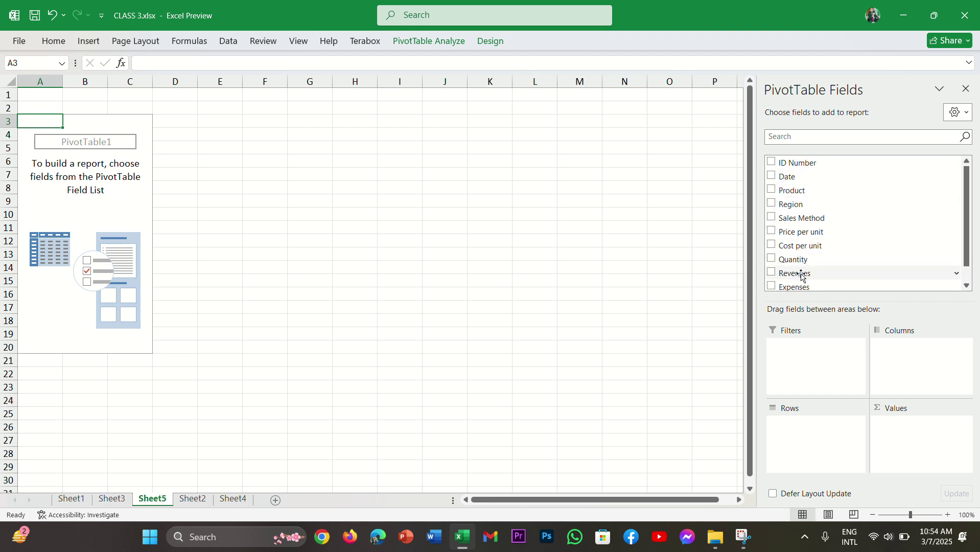
- Lay out the PivotTable with Product as rows and Revenues and Expenses as values
drag(802, 276, 904, 422)
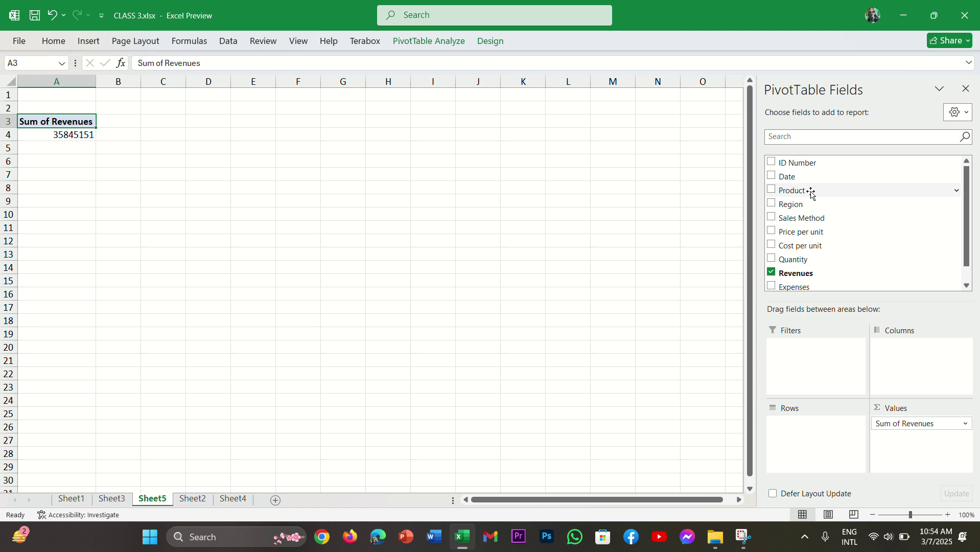
drag(812, 193, 817, 443)
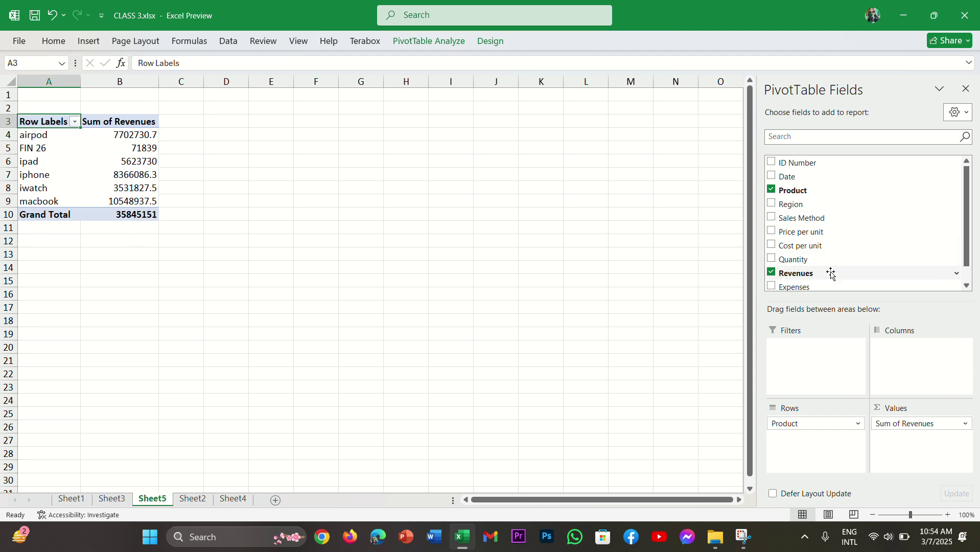
scroll(818, 245, down, 1)
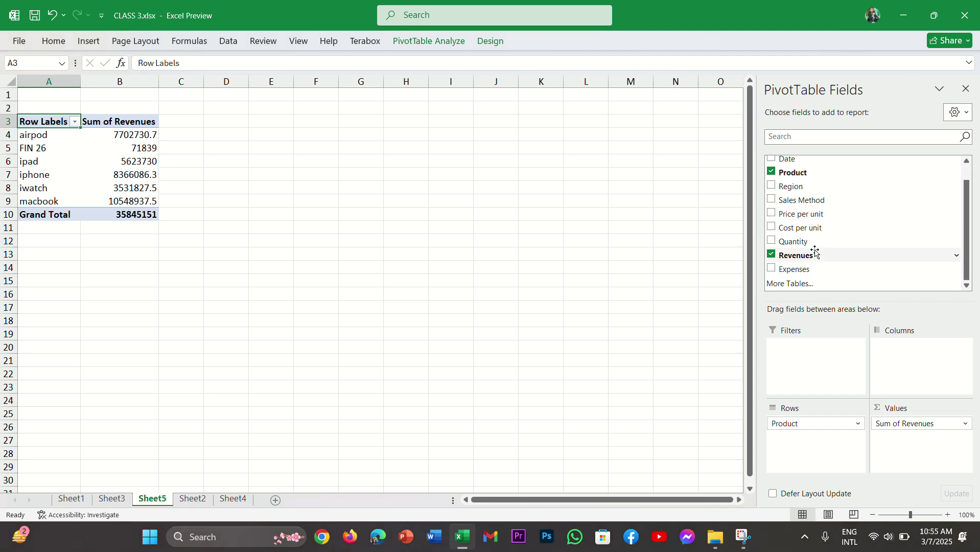
drag(800, 268, 937, 449)
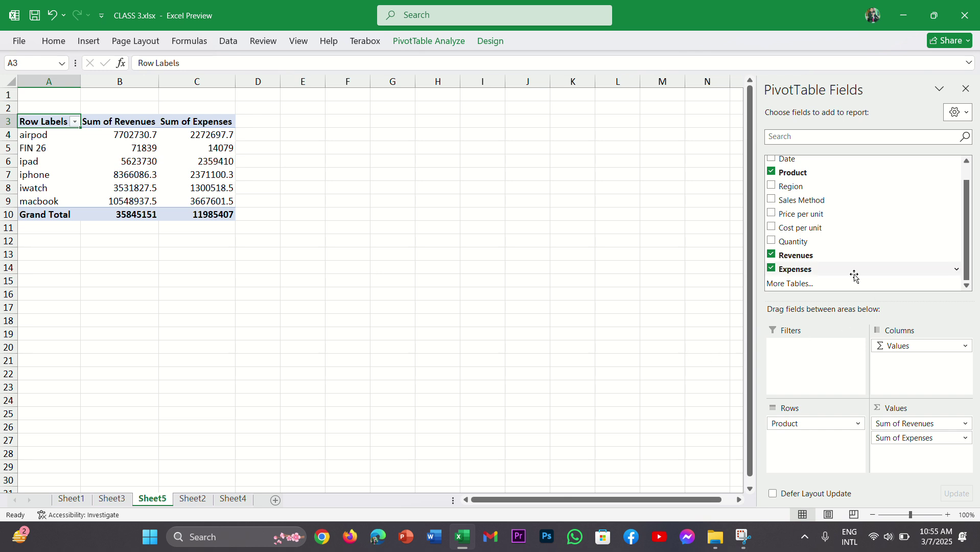
- Add Region as a report filter of the PivotTable and filter it to South America
scroll(848, 262, up, 1)
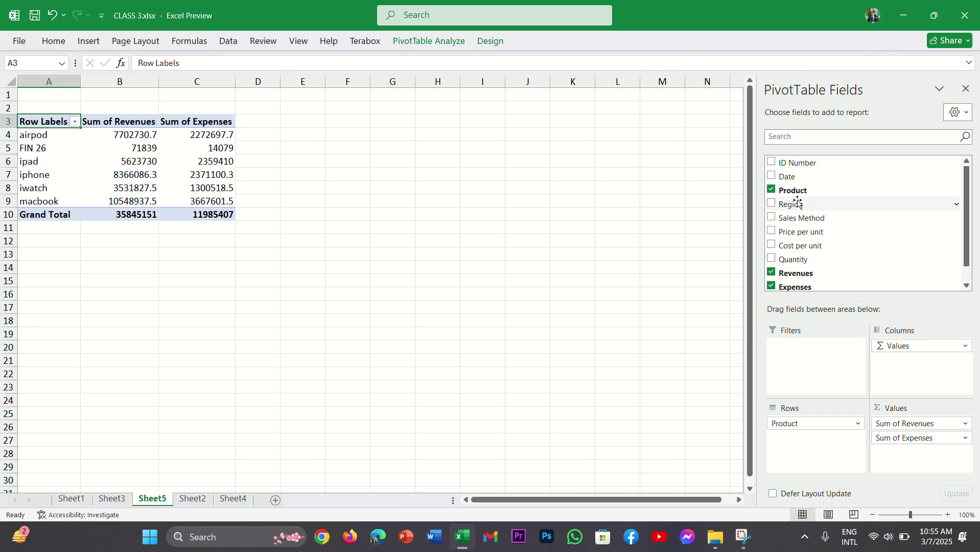
drag(797, 202, 808, 356)
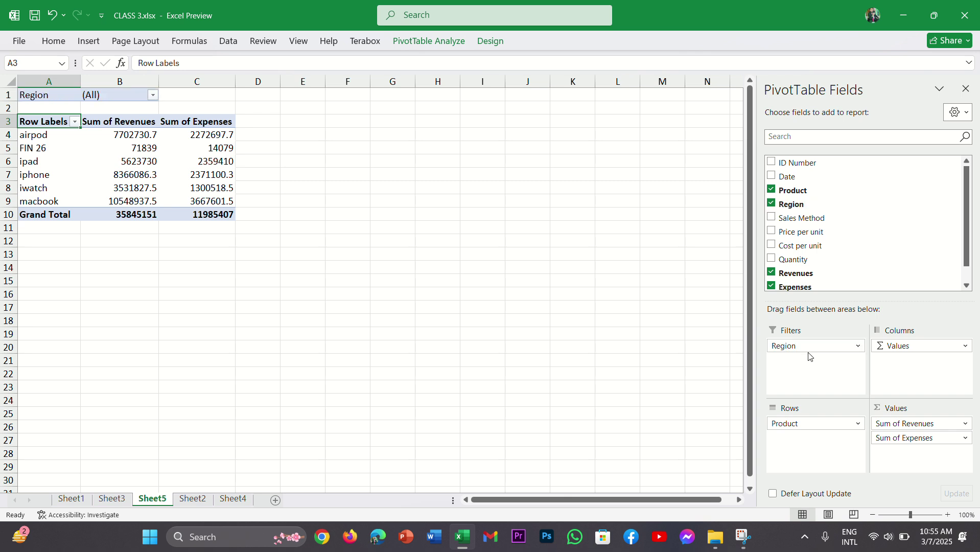
click(152, 95)
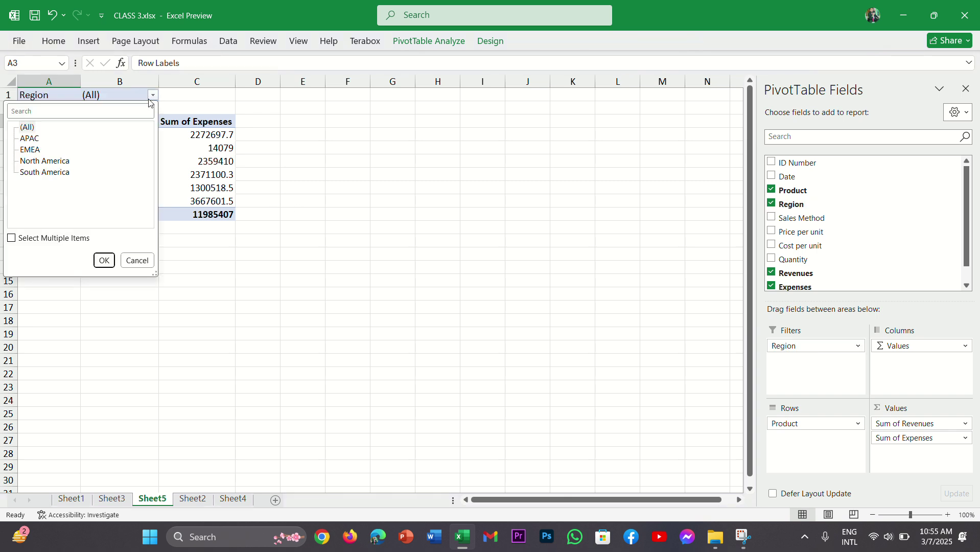
click(24, 174)
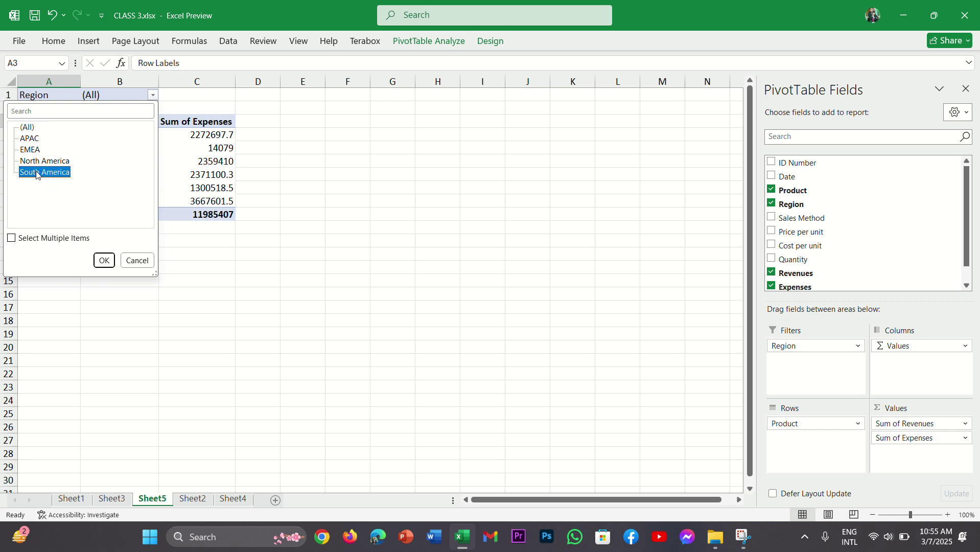
click(105, 261)
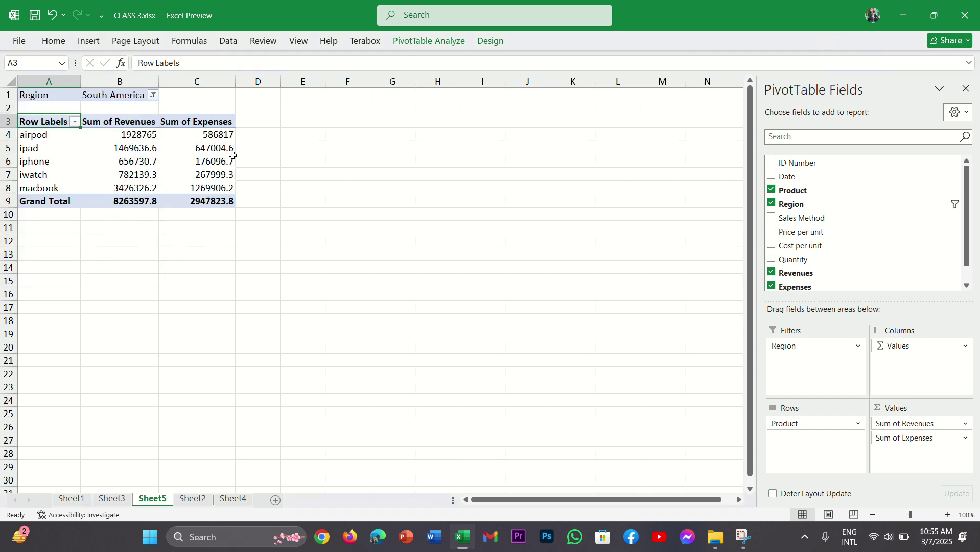
- Reset the PivotTable's Region filter to (All)
click(153, 97)
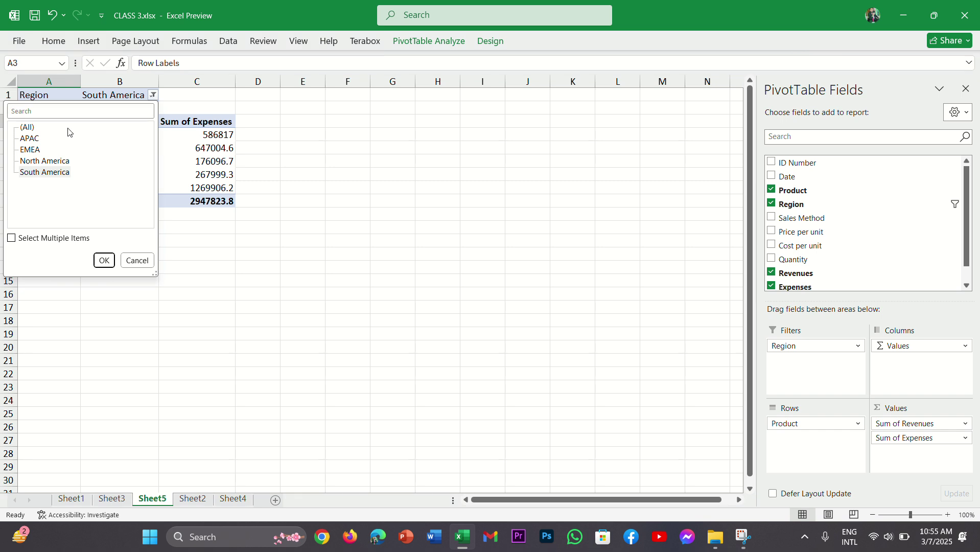
click(28, 128)
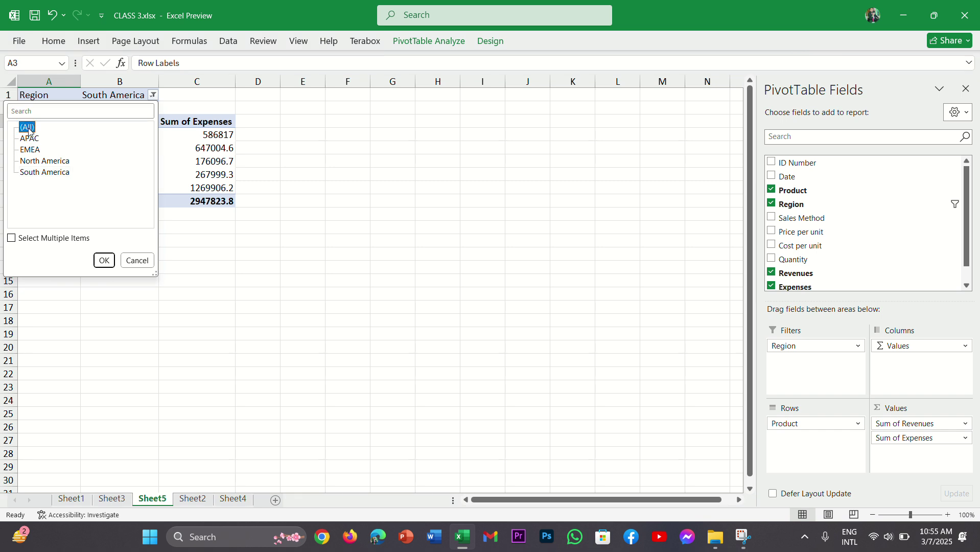
click(105, 261)
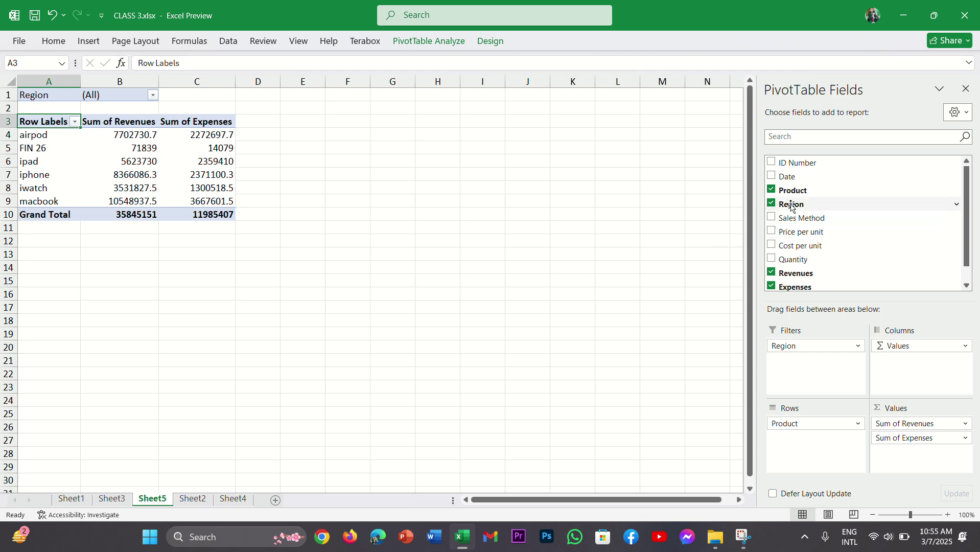
- Move Region from the report filter to the rows beneath Product and look through each product's regional breakdown
drag(793, 204, 798, 409)
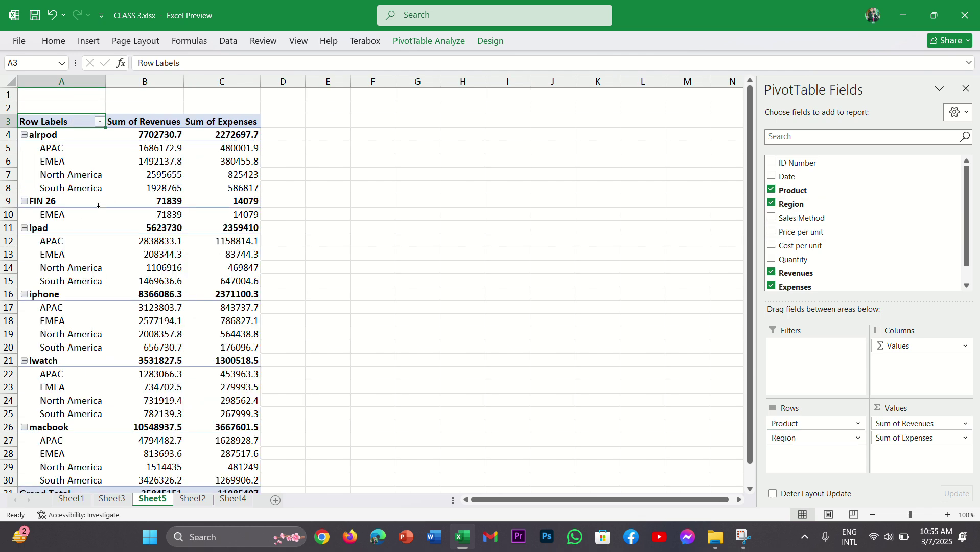
scroll(98, 204, down, 10)
scroll(202, 269, up, 10)
scroll(209, 273, down, 1)
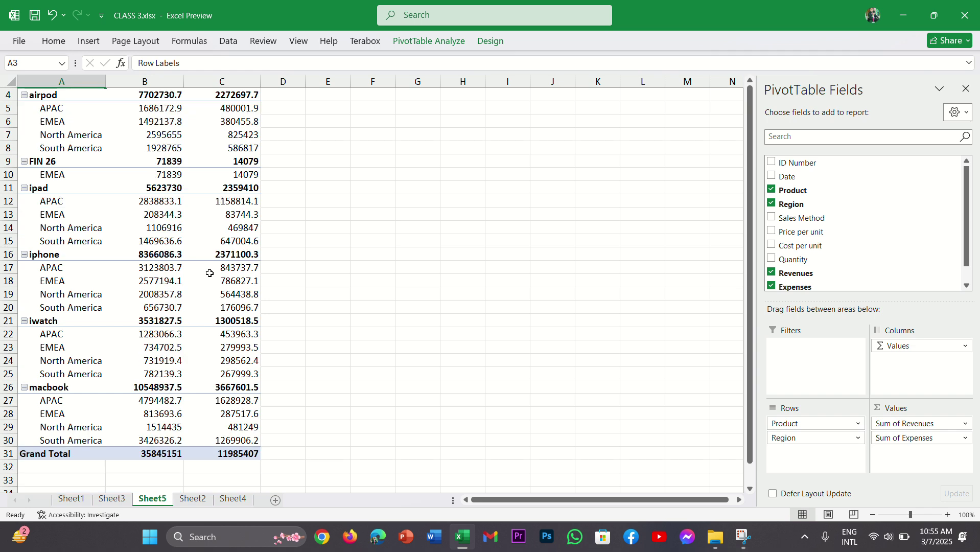
scroll(242, 244, up, 1)
scroll(828, 260, down, 1)
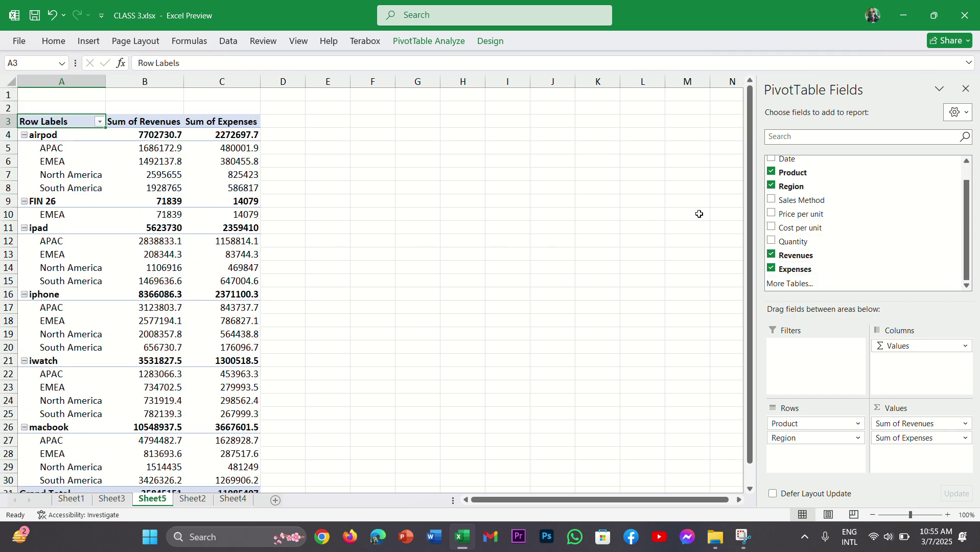
scroll(802, 243, up, 1)
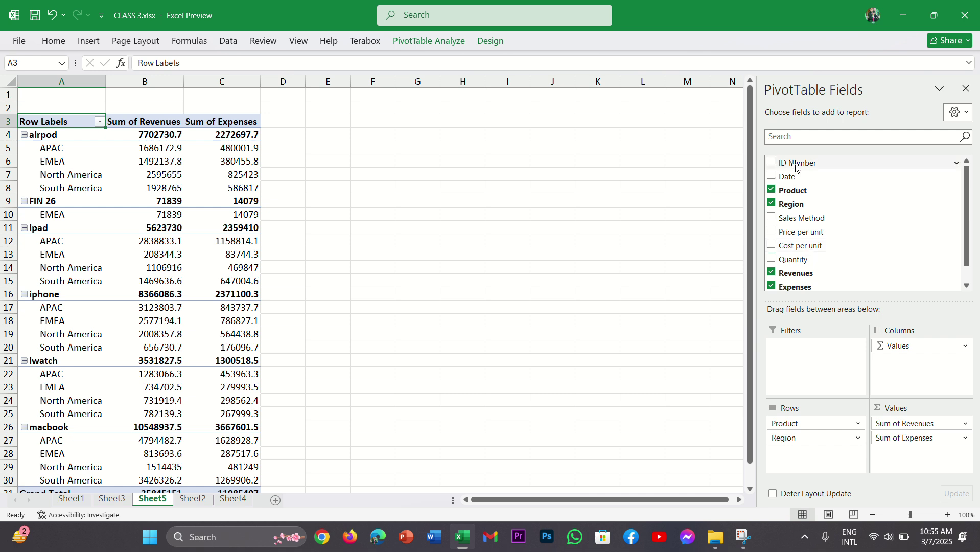
- Add Date as a report filter of the PivotTable and filter it to 5/22/2022
drag(791, 181, 819, 370)
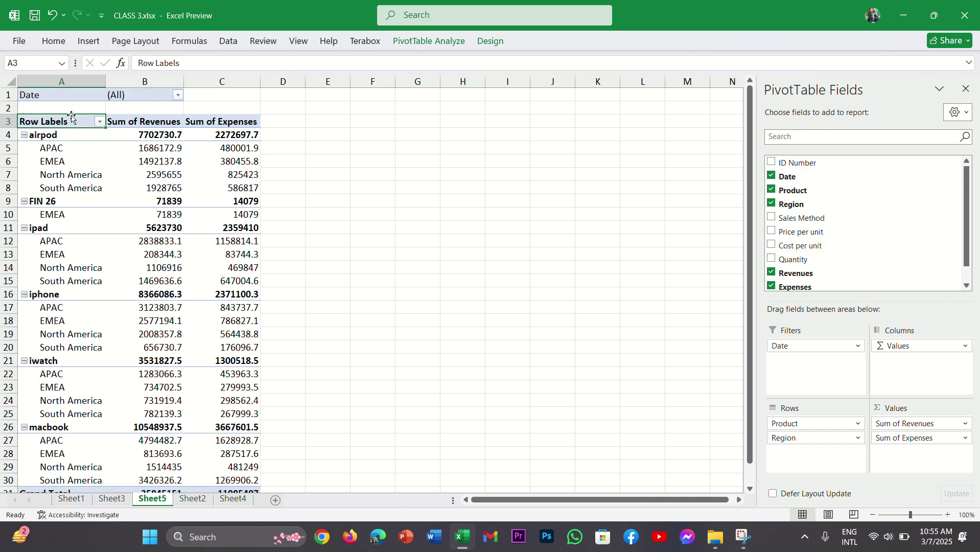
click(178, 95)
scroll(93, 180, down, 20)
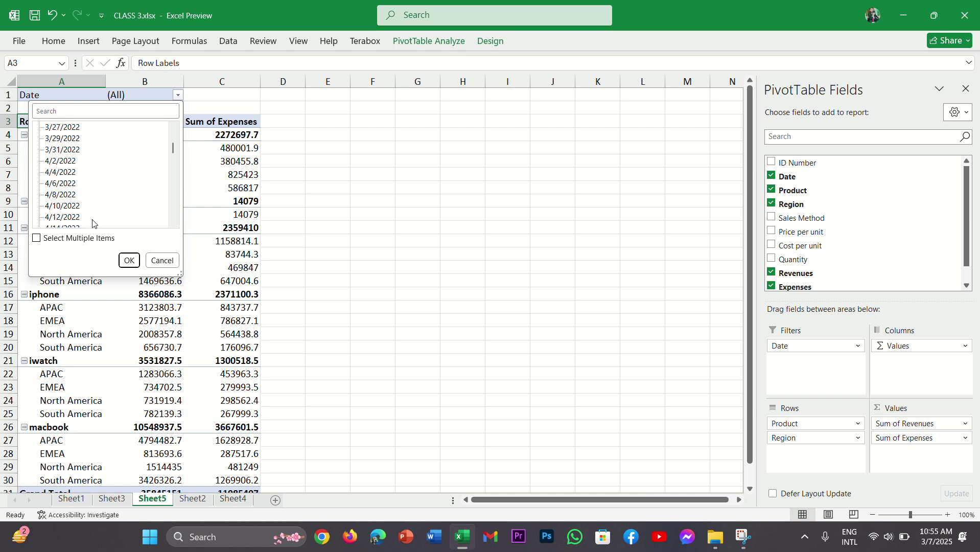
scroll(93, 179, down, 20)
scroll(87, 176, up, 1)
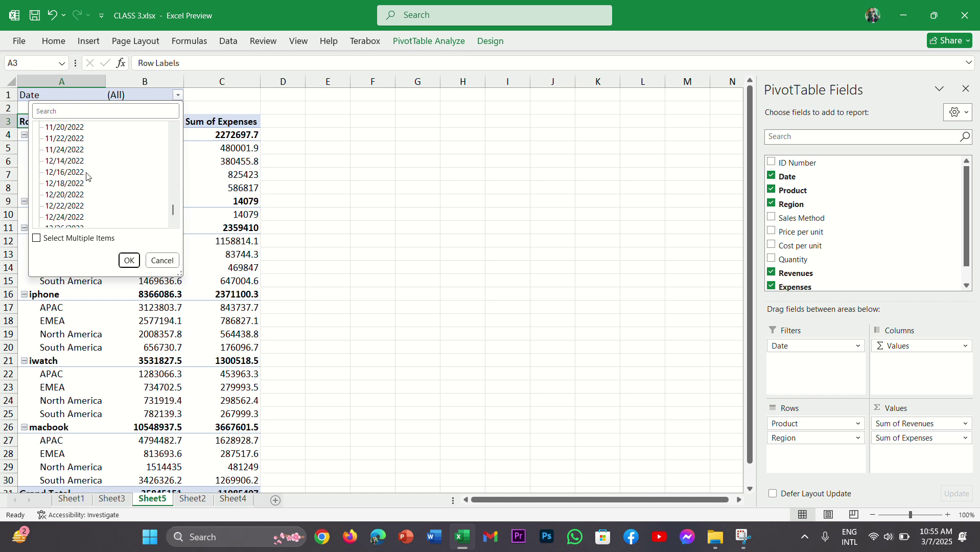
scroll(87, 176, up, 20)
click(75, 151)
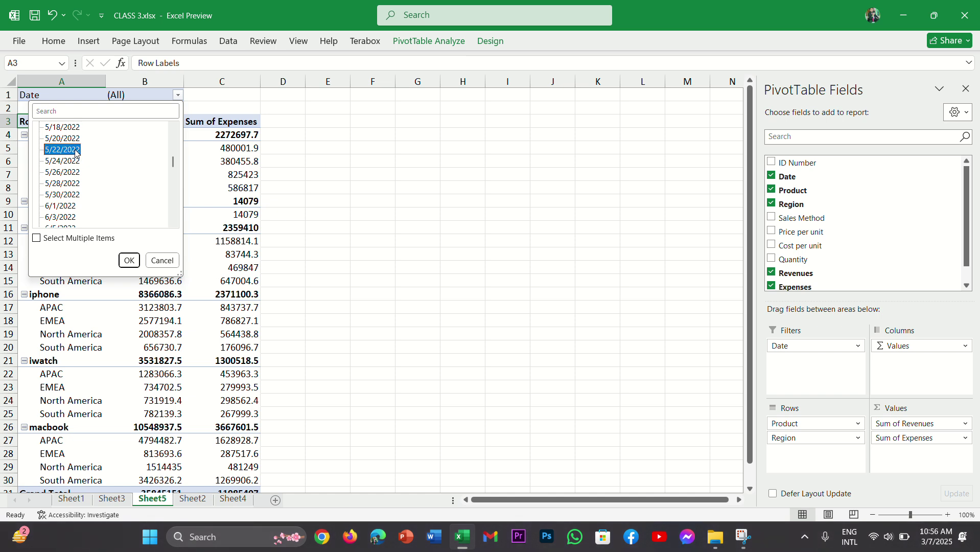
click(129, 260)
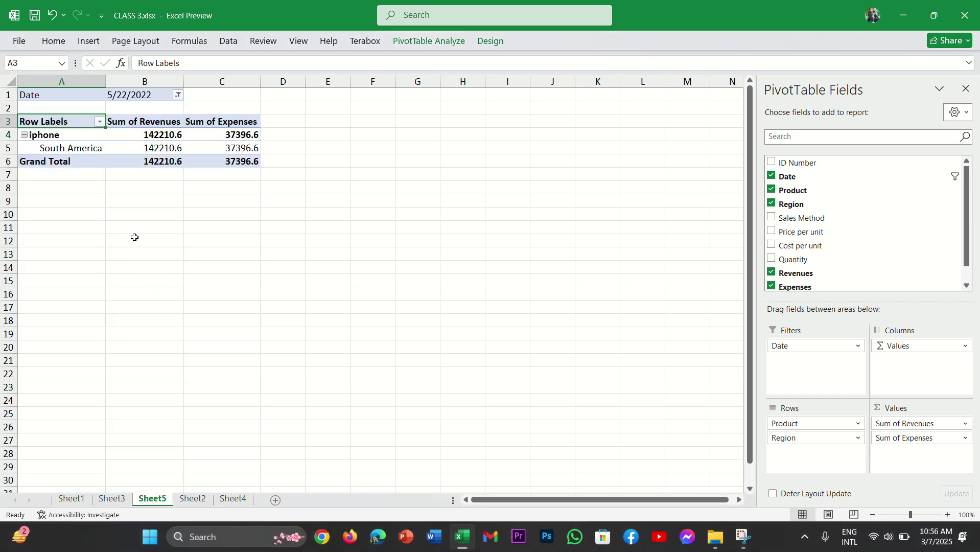
- Allow multiple items in the Date filter and add 2/6/2022, 2/8/2022 and 3/17/2022 to the selected dates
click(178, 95)
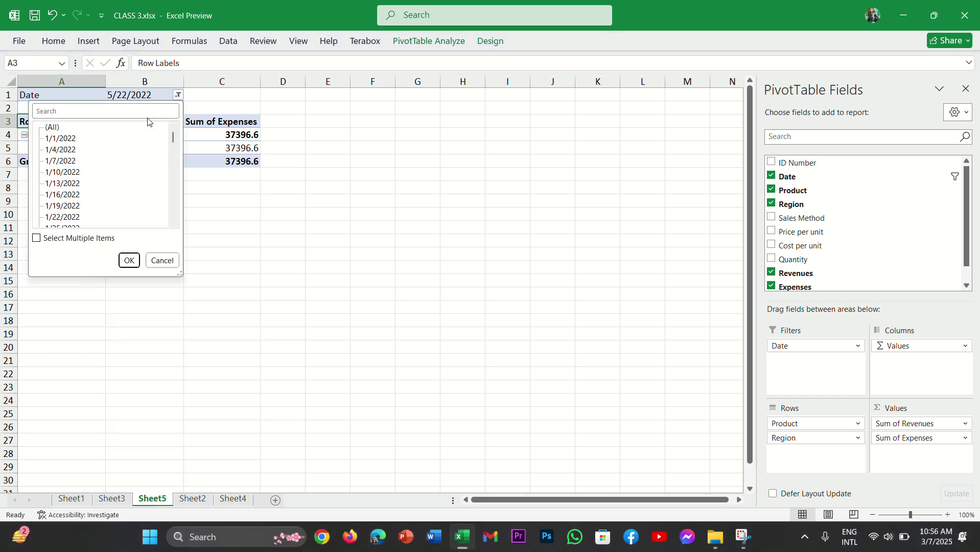
scroll(71, 204, down, 3)
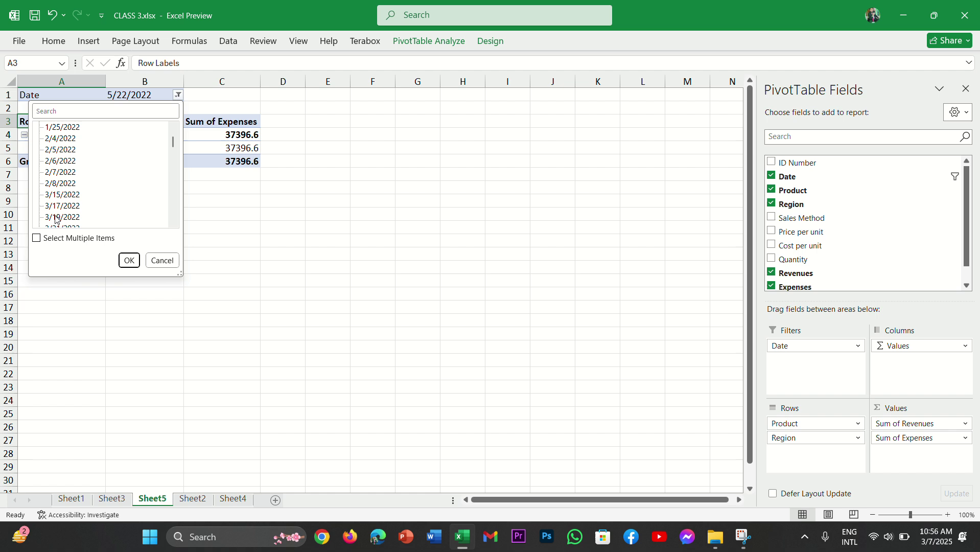
click(36, 238)
click(48, 161)
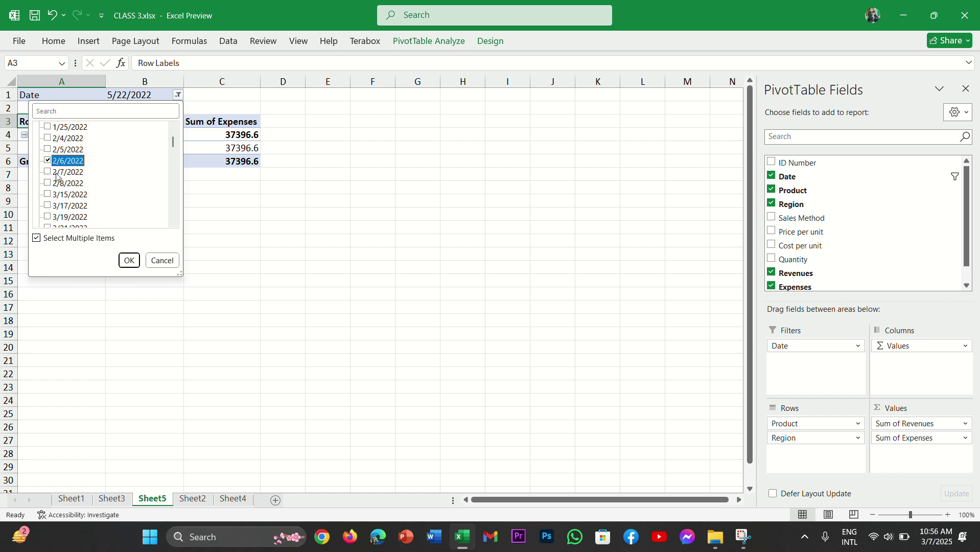
click(47, 183)
click(48, 206)
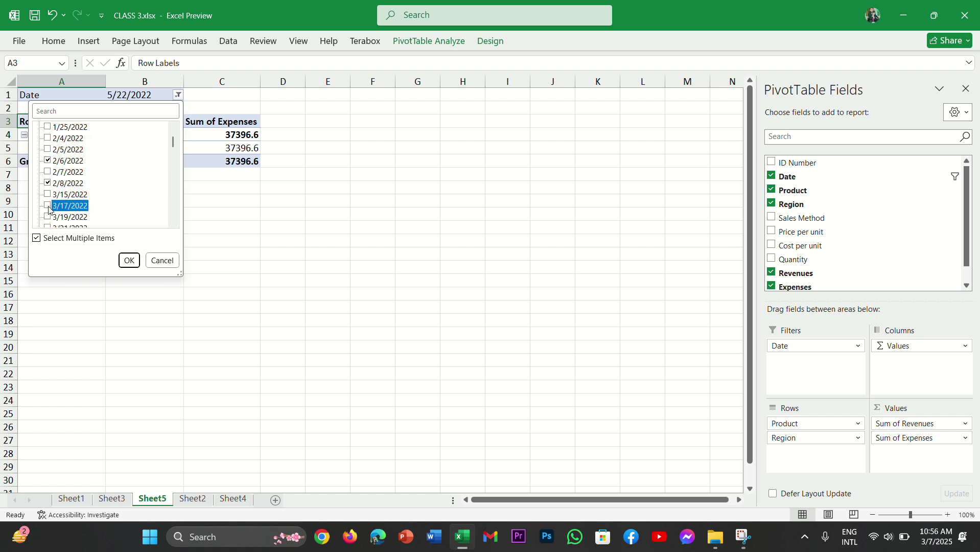
click(128, 260)
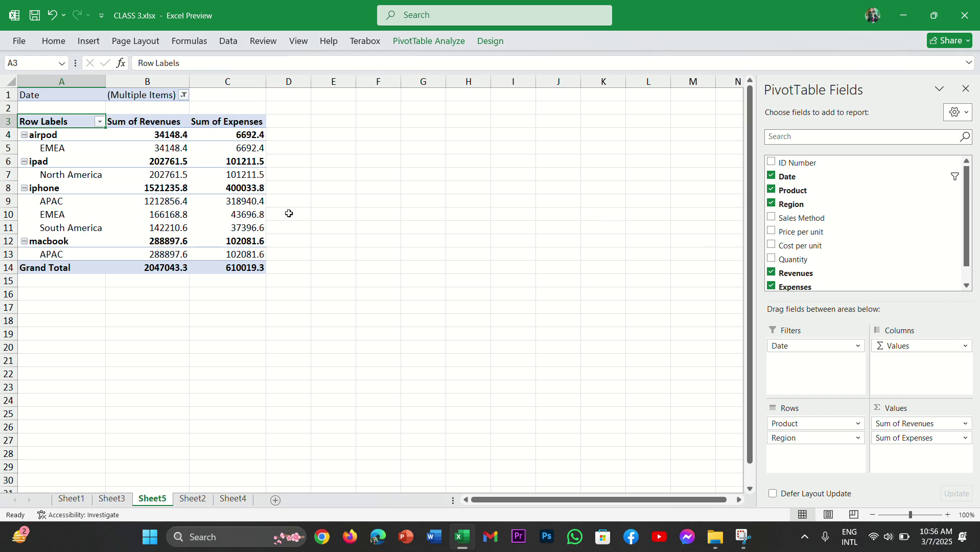
scroll(352, 235, down, 4)
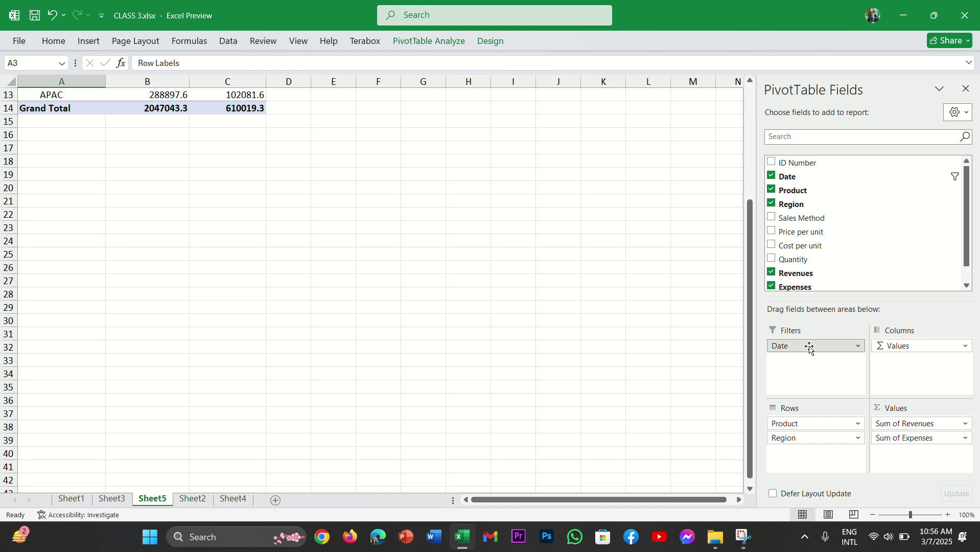
- Remove Date from the report filters and Region from the rows of the PivotTable
drag(766, 337, 611, 288)
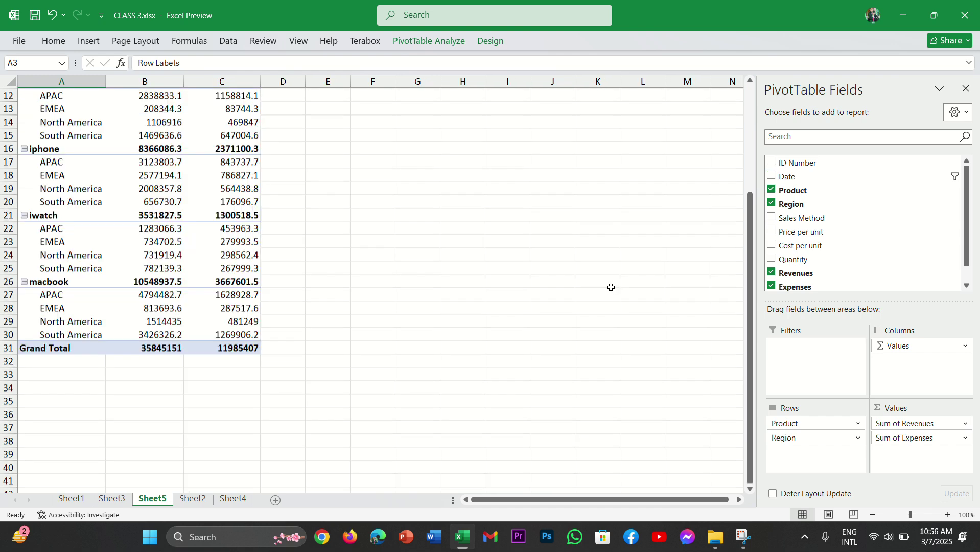
scroll(611, 288, up, 4)
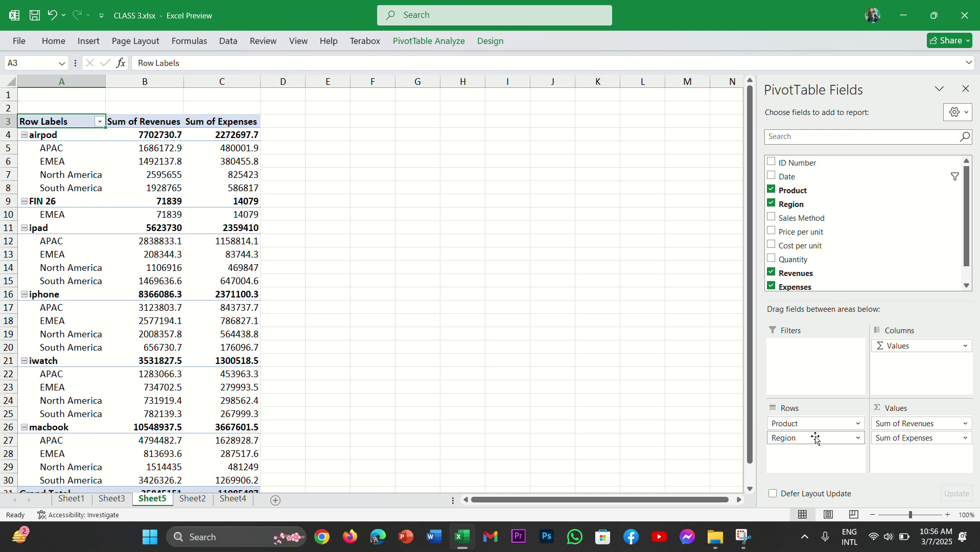
drag(816, 439, 547, 296)
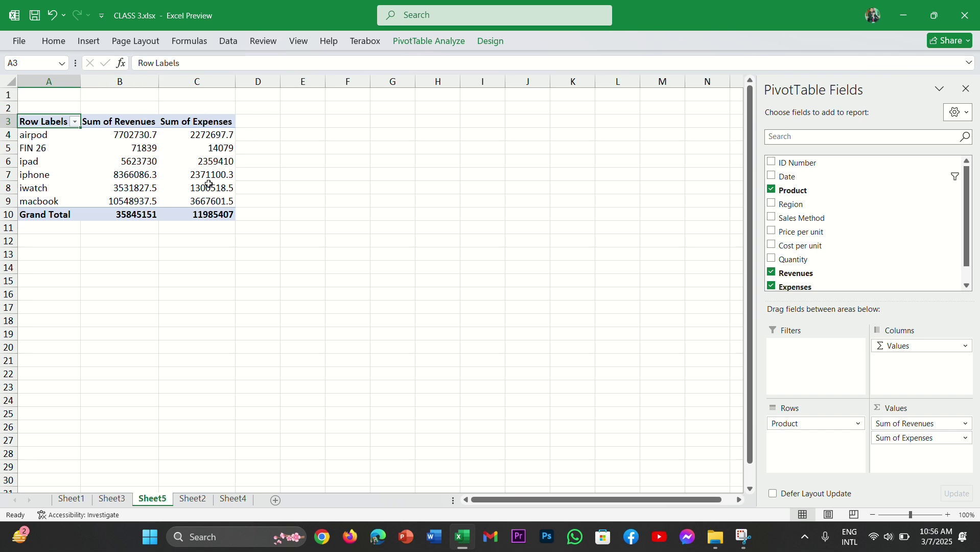
- Add Cost per unit to the PivotTable's values alongside Revenues and Expenses
scroll(829, 276, down, 2)
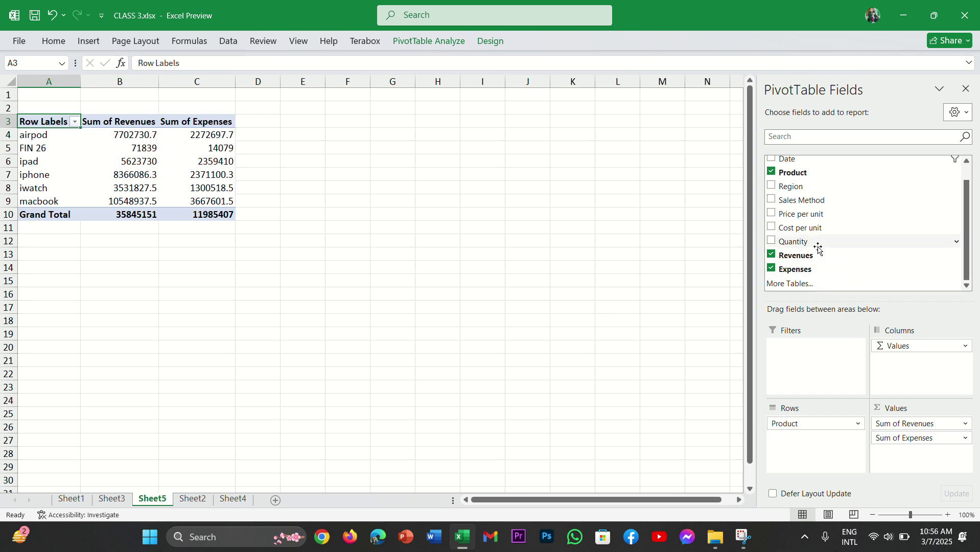
mouse_move(818, 249)
mouse_down()
mouse_move(810, 234)
mouse_move(818, 234)
mouse_up()
click(800, 228)
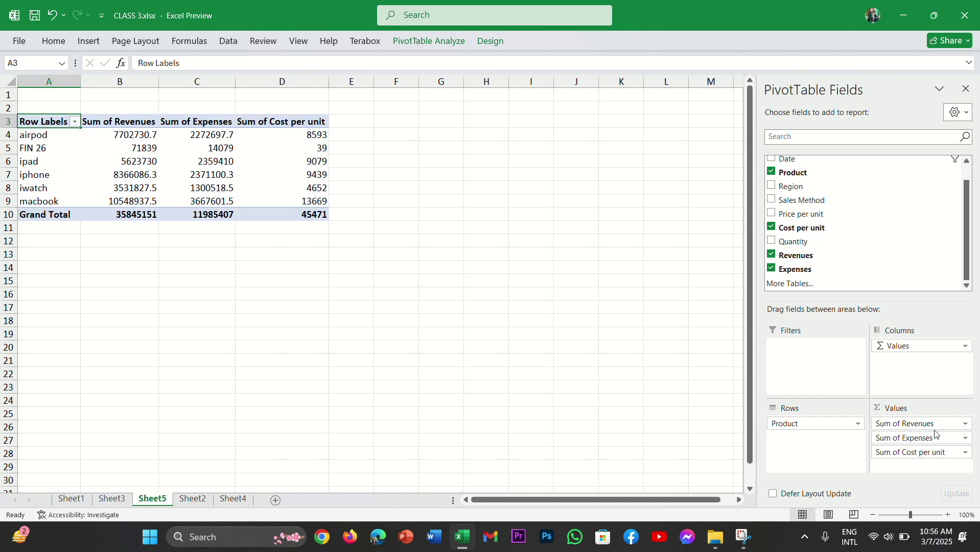
click(323, 137)
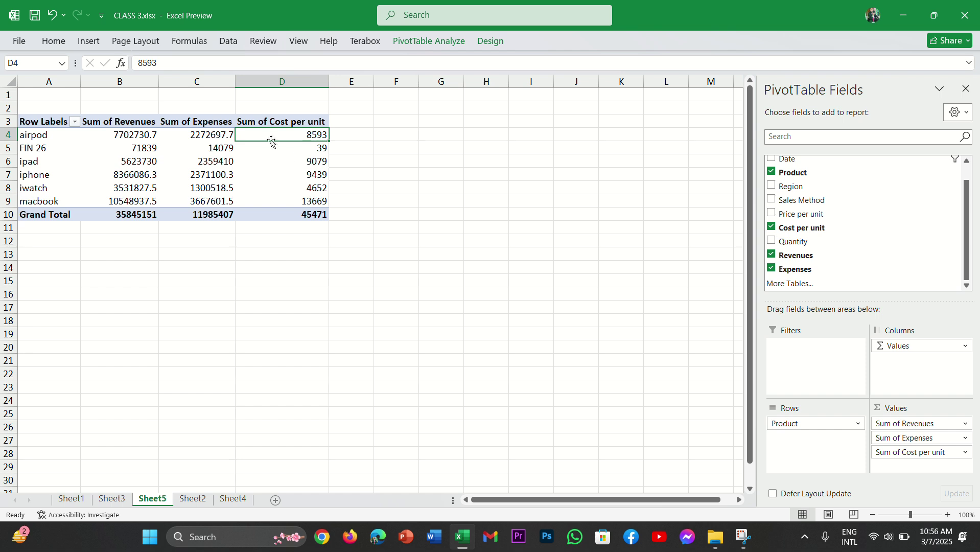
mouse_move(321, 149)
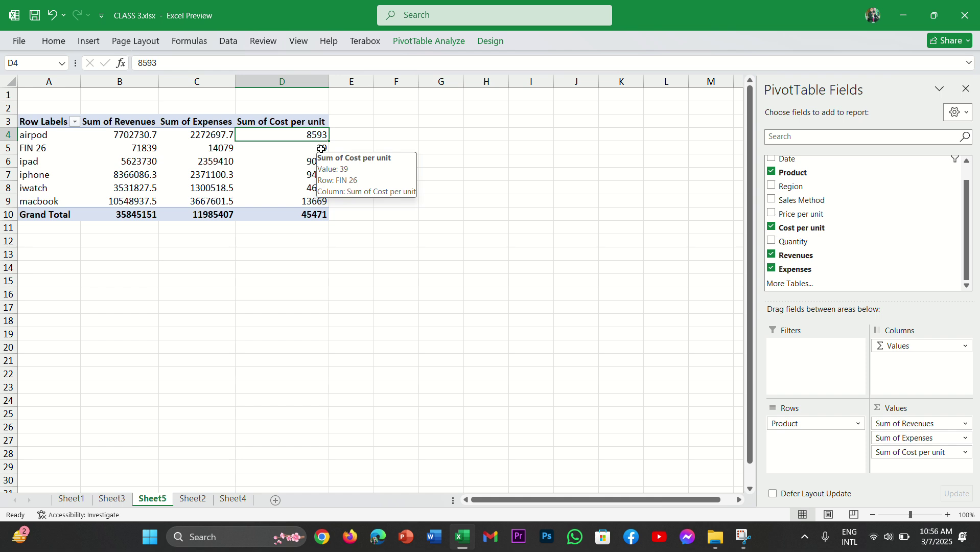
click(369, 268)
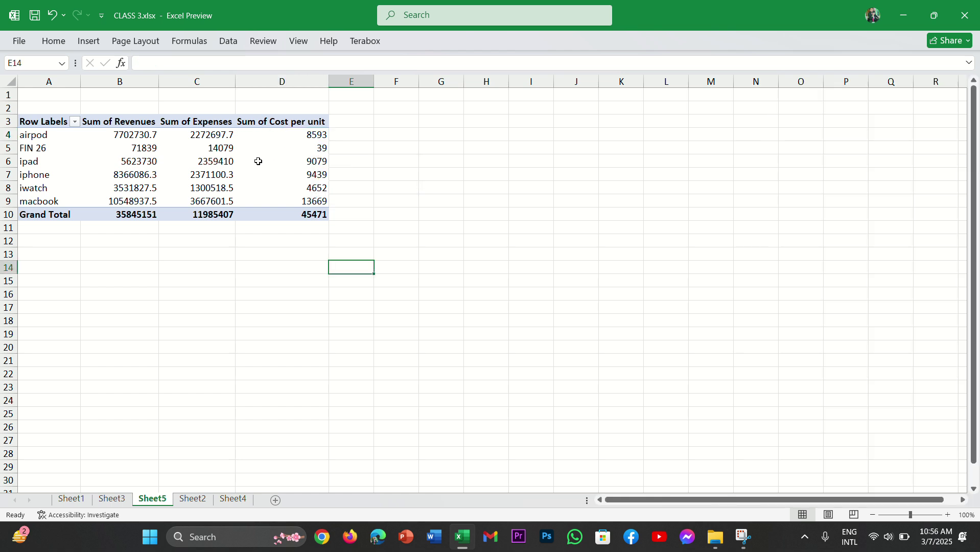
click(294, 137)
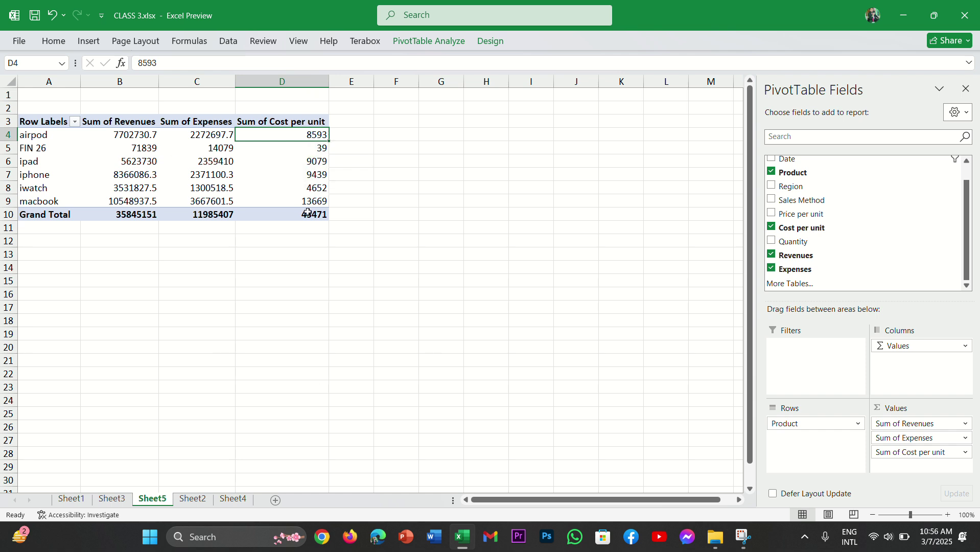
click(542, 191)
click(664, 161)
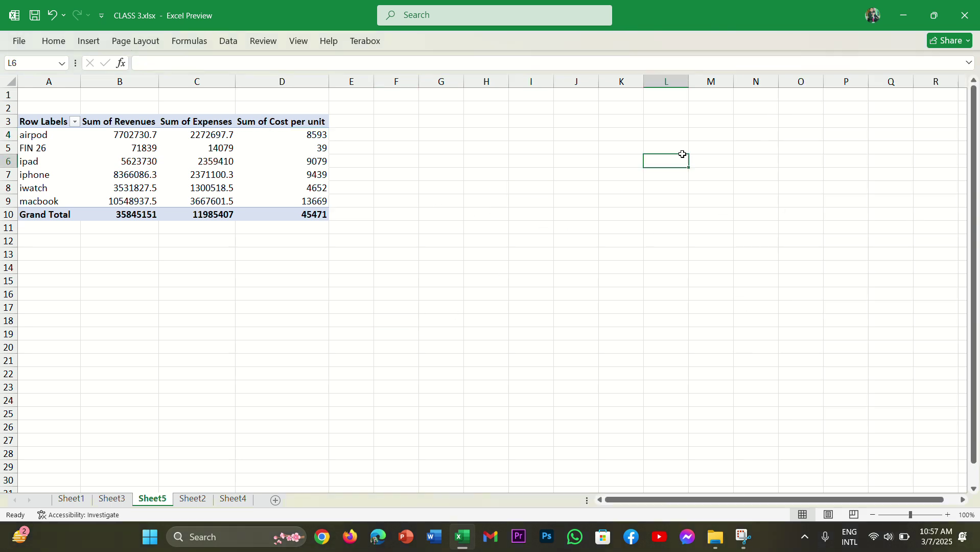
click(803, 267)
click(441, 215)
click(568, 134)
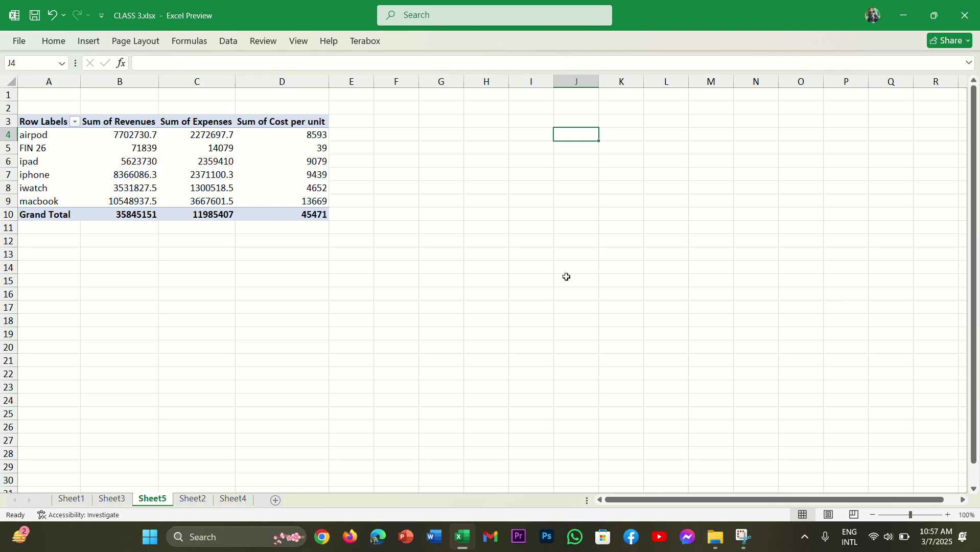
click(245, 173)
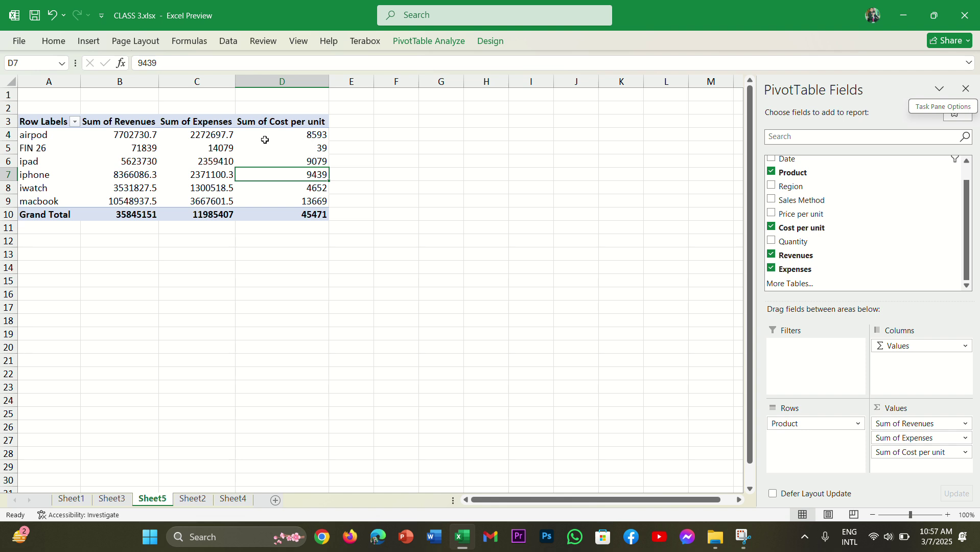
- Extract the source records behind the iphone cost per unit value to a new sheet and return to the PivotTable sheet
mouse_move(273, 131)
click(317, 135)
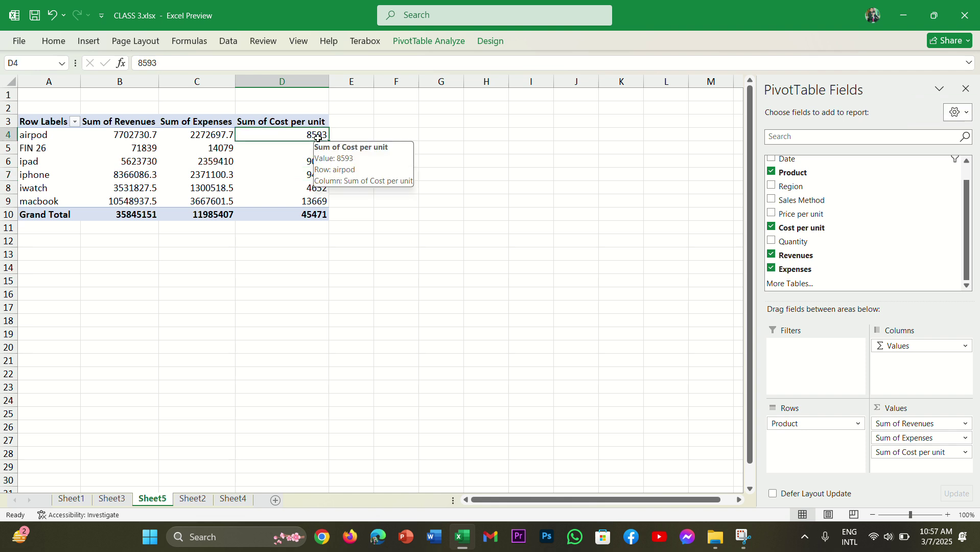
double_click(317, 136)
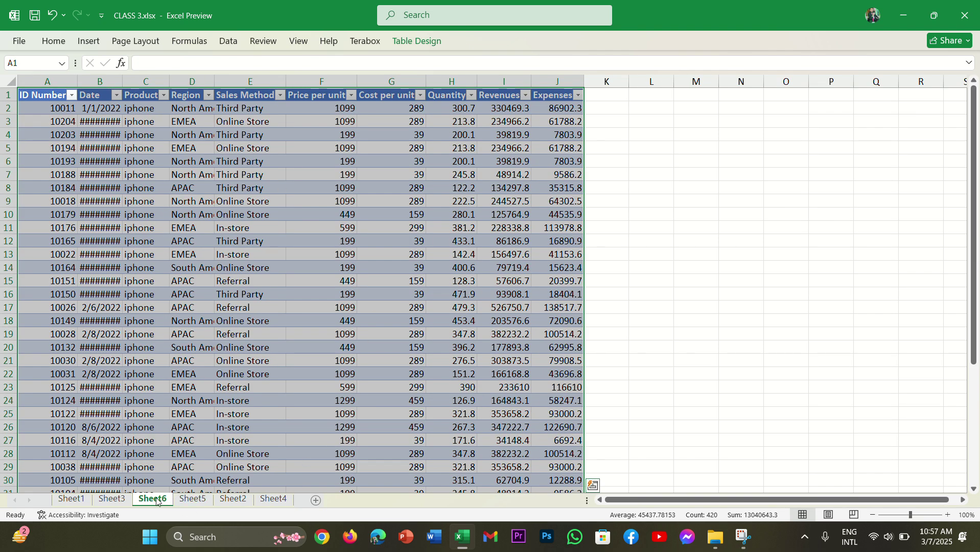
click(195, 500)
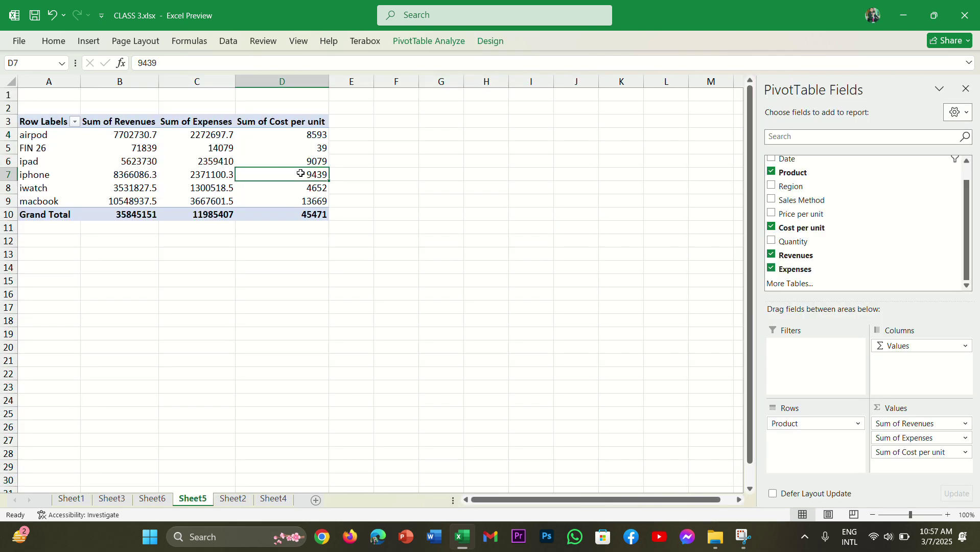
- Summarize the PivotTable's Cost per unit values by Average instead of Sum
click(306, 159)
right_click(306, 157)
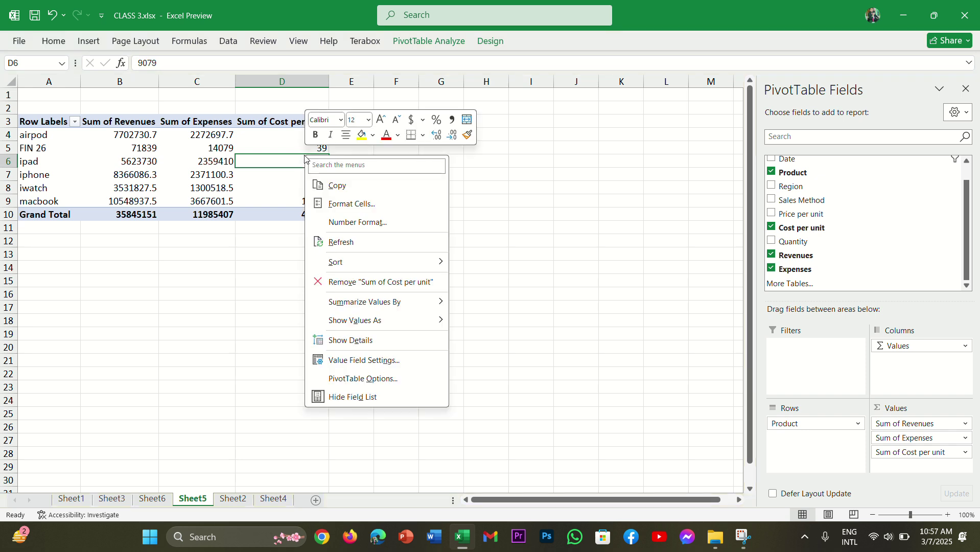
key(Escape)
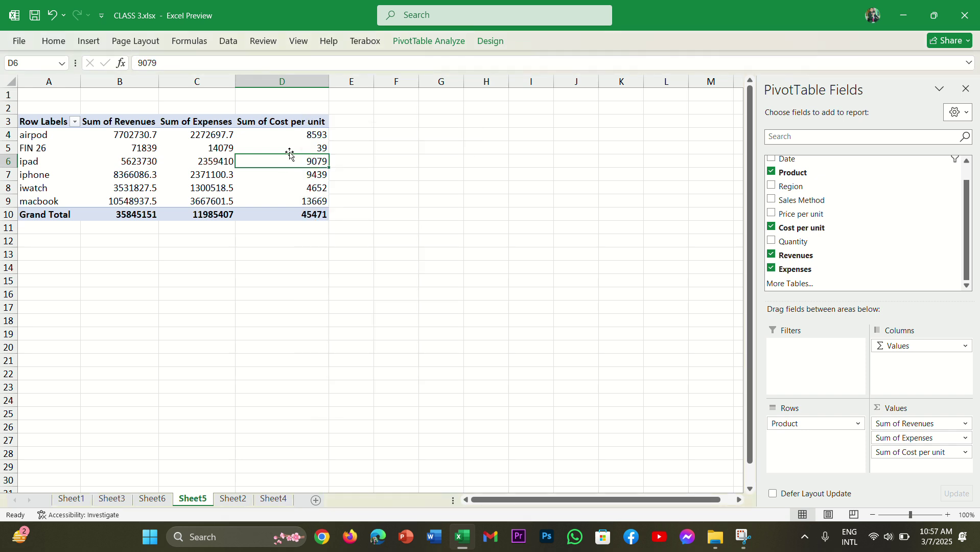
right_click(293, 159)
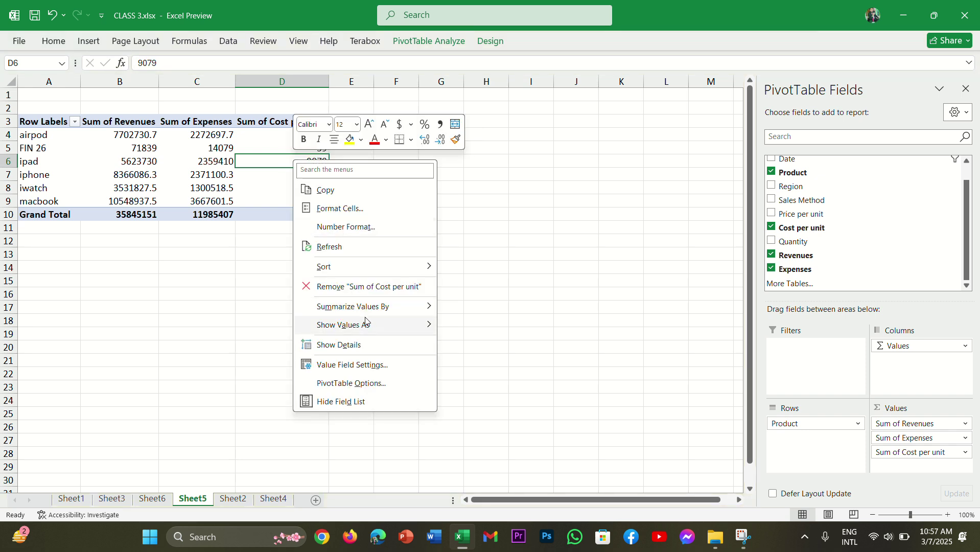
mouse_move(398, 309)
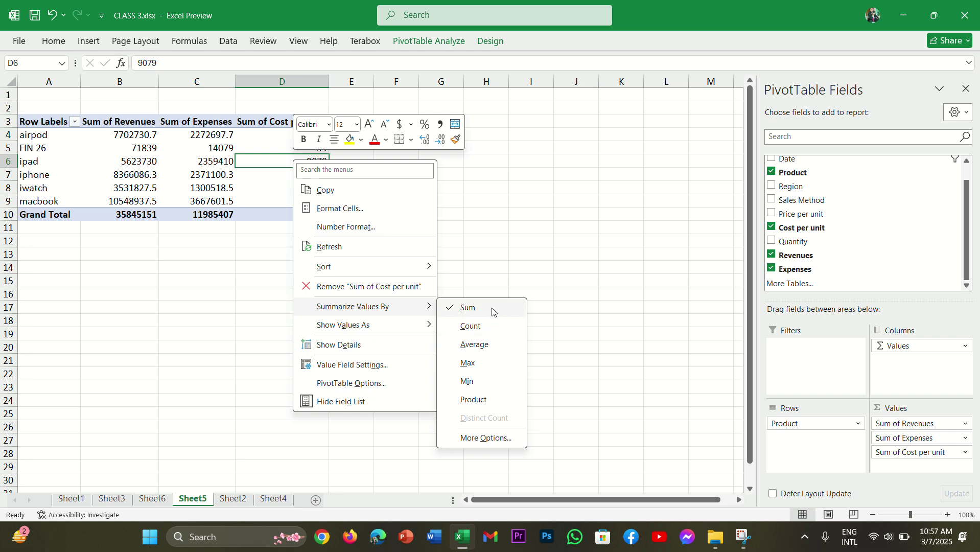
click(494, 351)
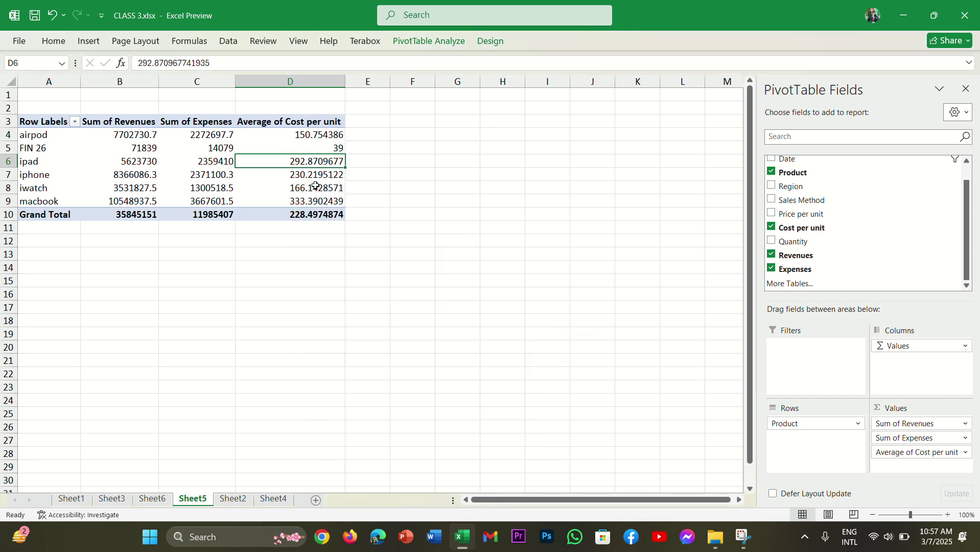